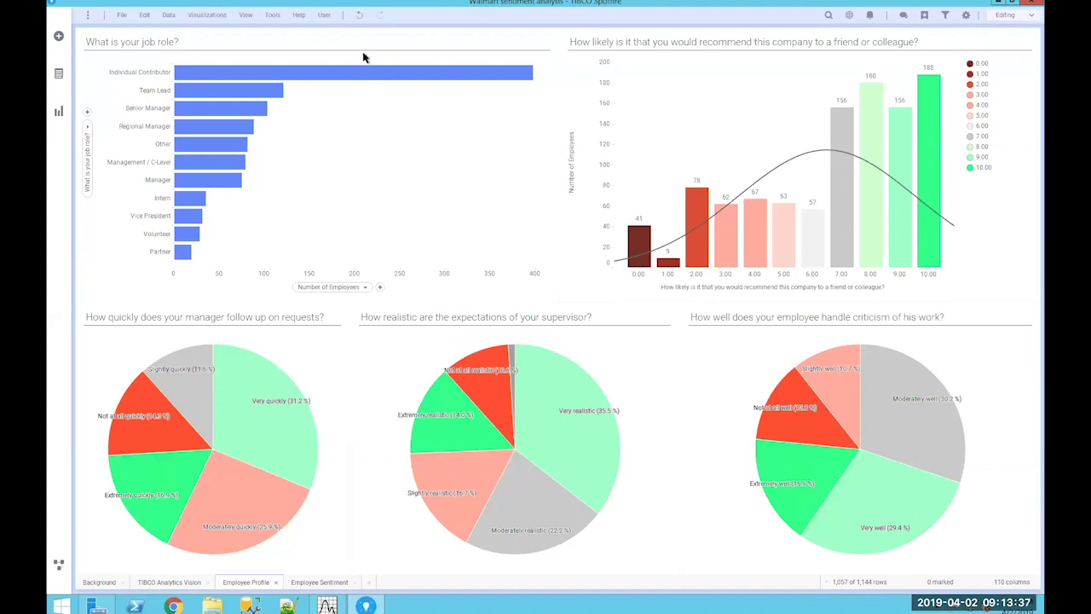
mouse_move(443, 77)
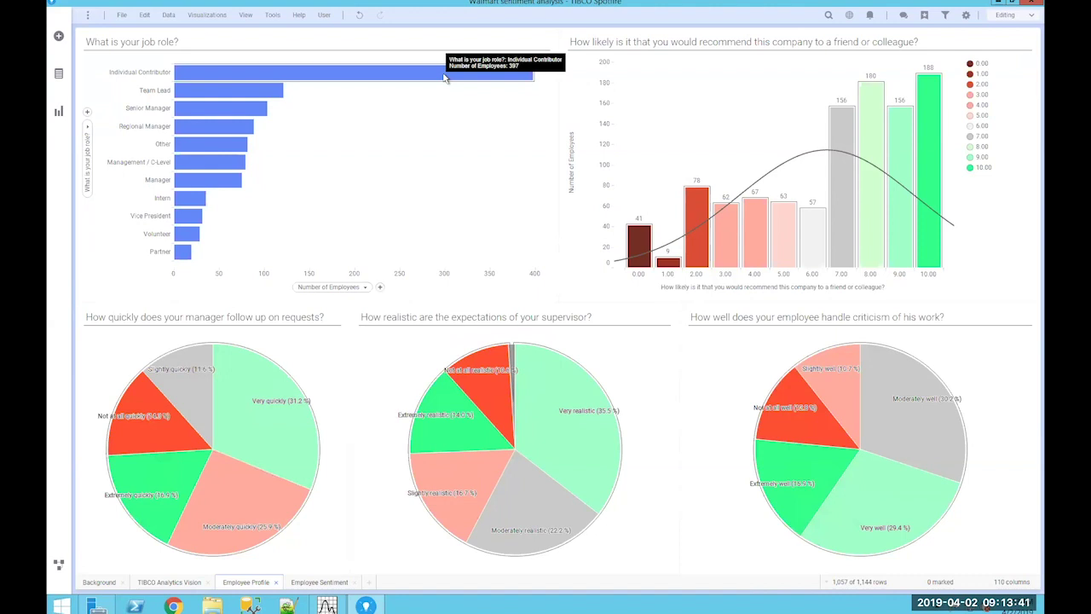
mouse_move(237, 94)
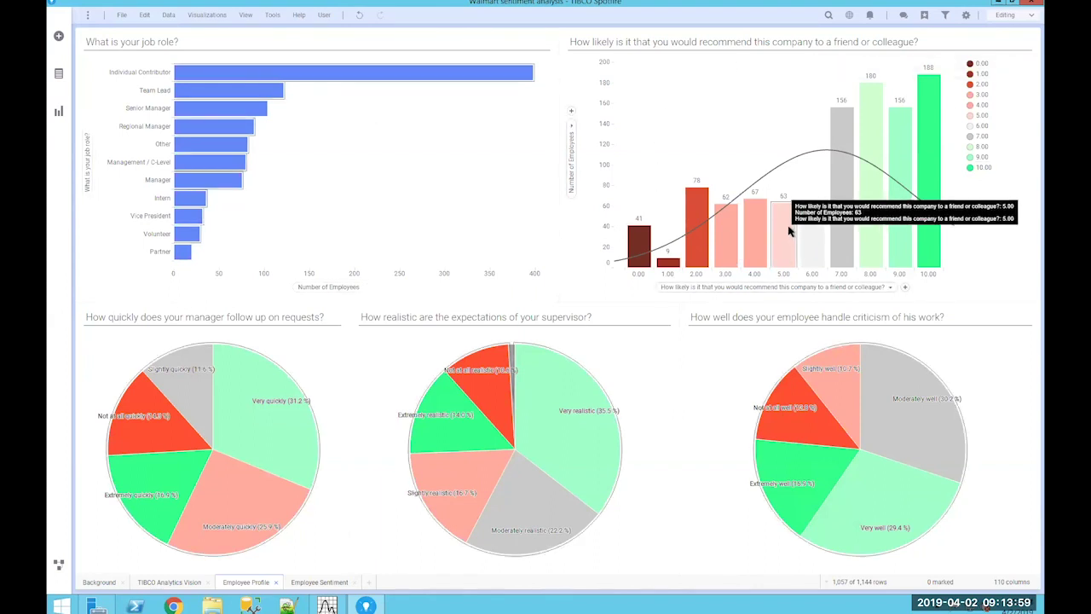
key(super+c)
key(Escape)
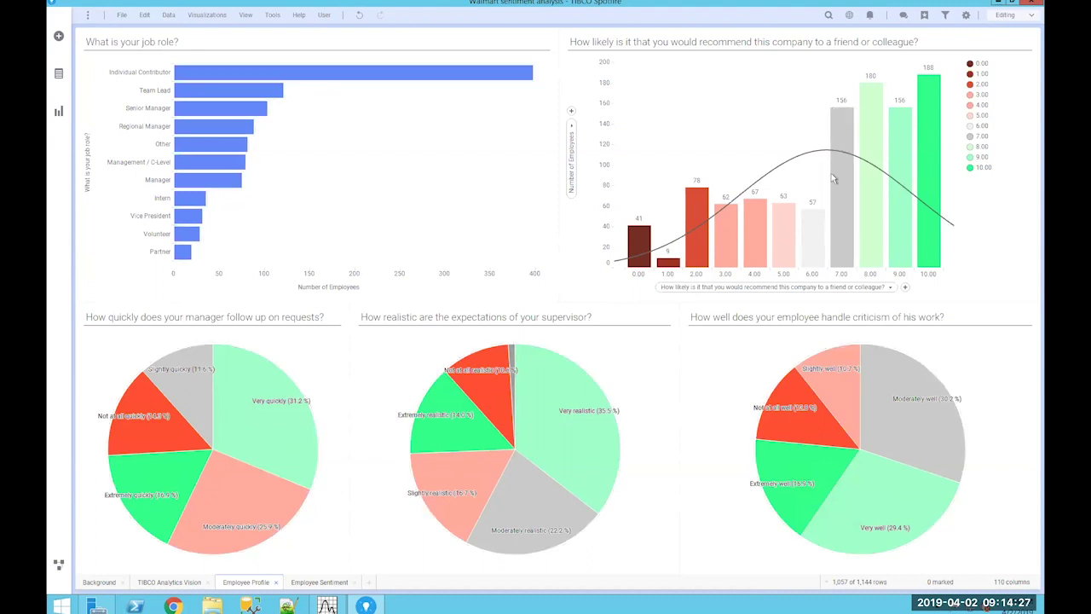
mouse_move(900, 127)
mouse_move(837, 187)
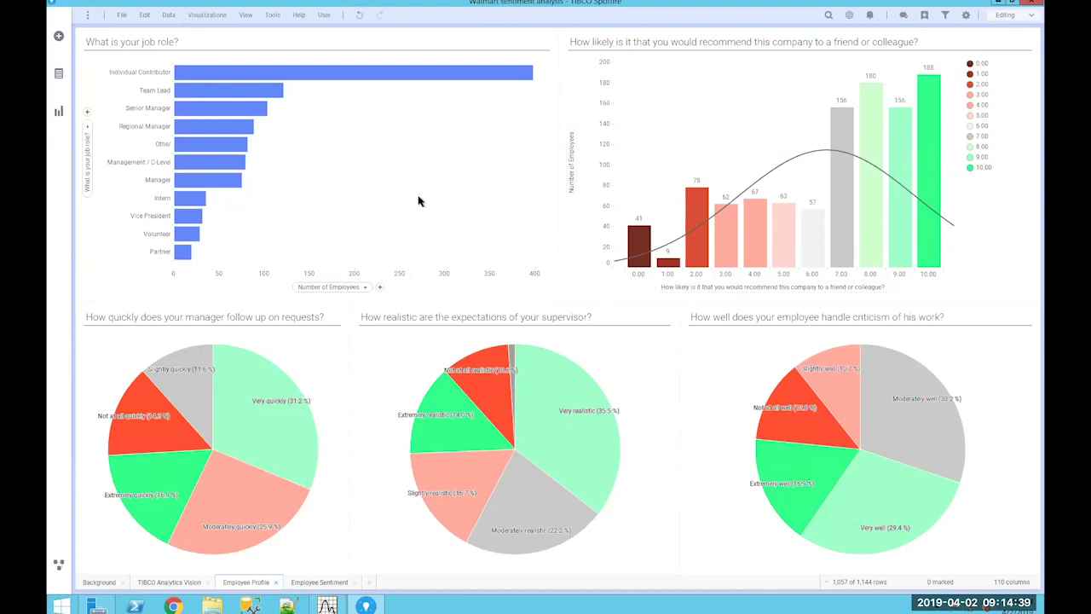
mouse_move(305, 399)
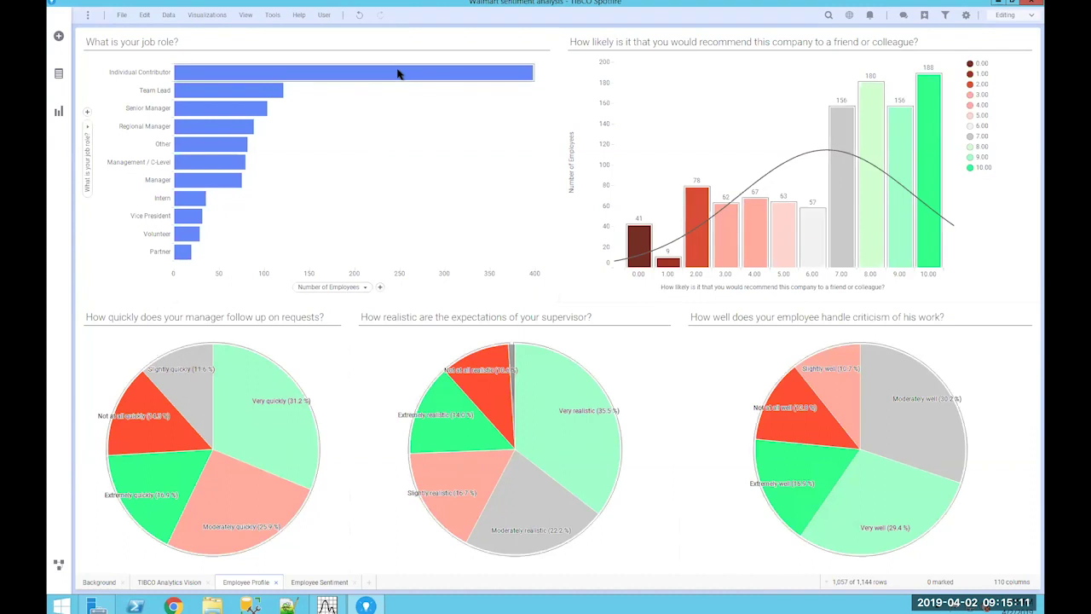
mouse_move(397, 74)
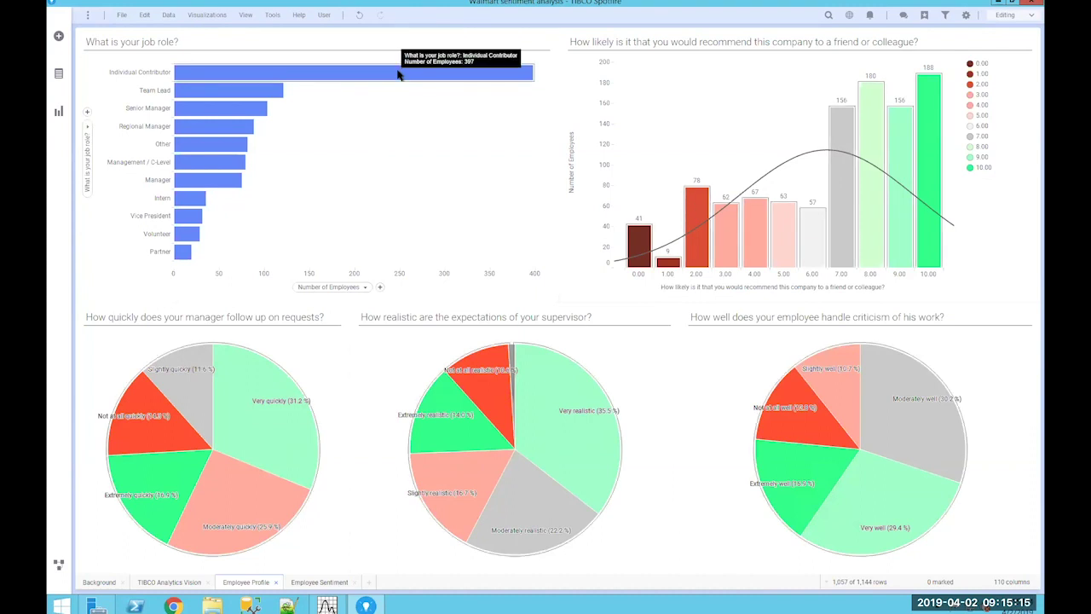
click(403, 74)
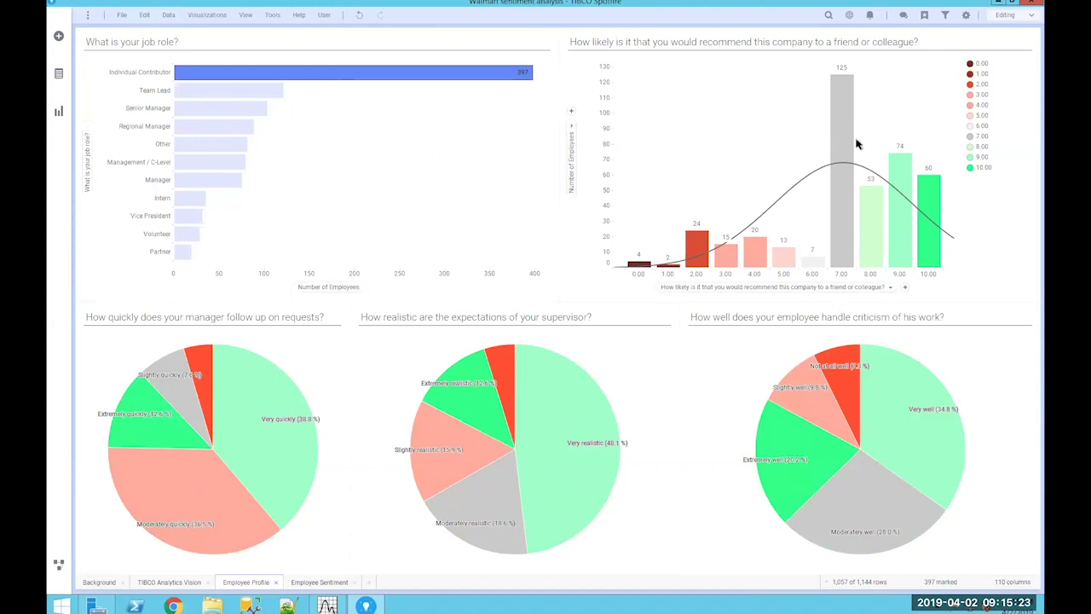
Mark the Team Lead bar so the charts show only its 121 respondents
mouse_move(848, 125)
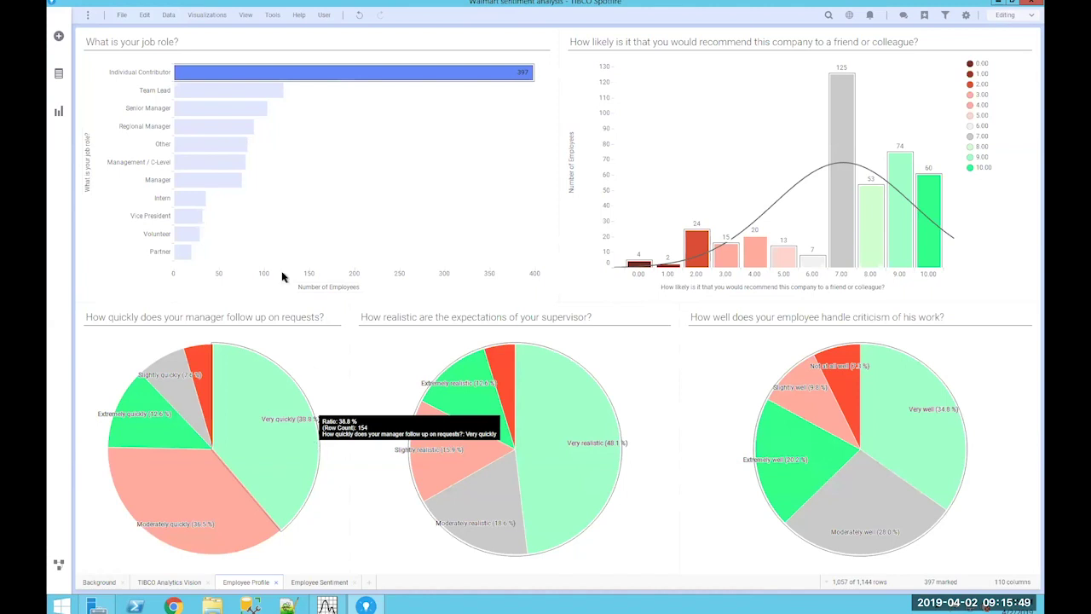
click(266, 92)
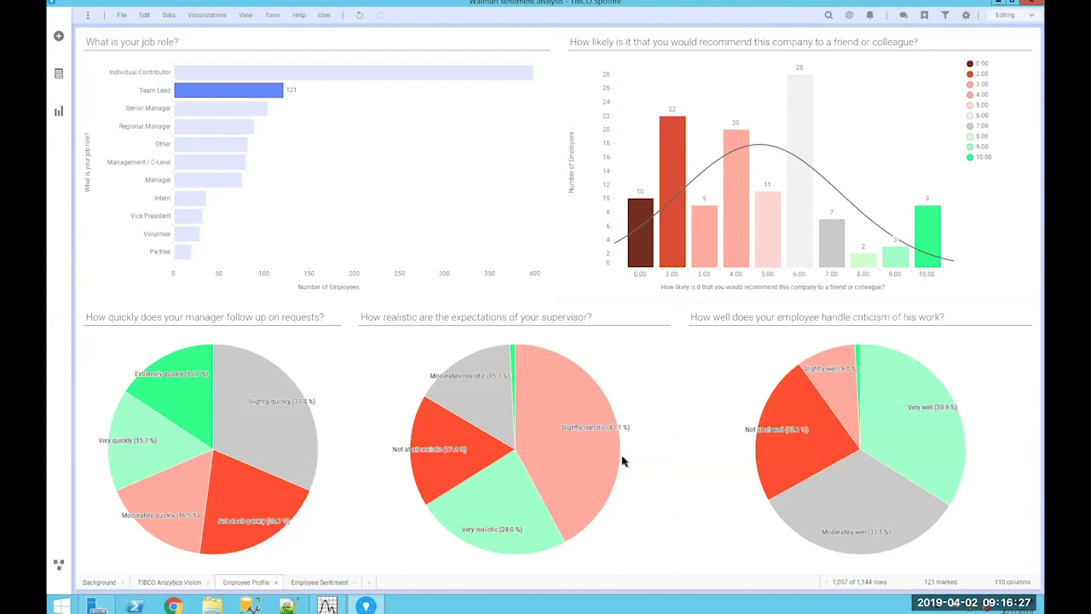
Switch from the Spotfire dashboard to the Statistica Walmart text-mining workspace
mouse_move(464, 467)
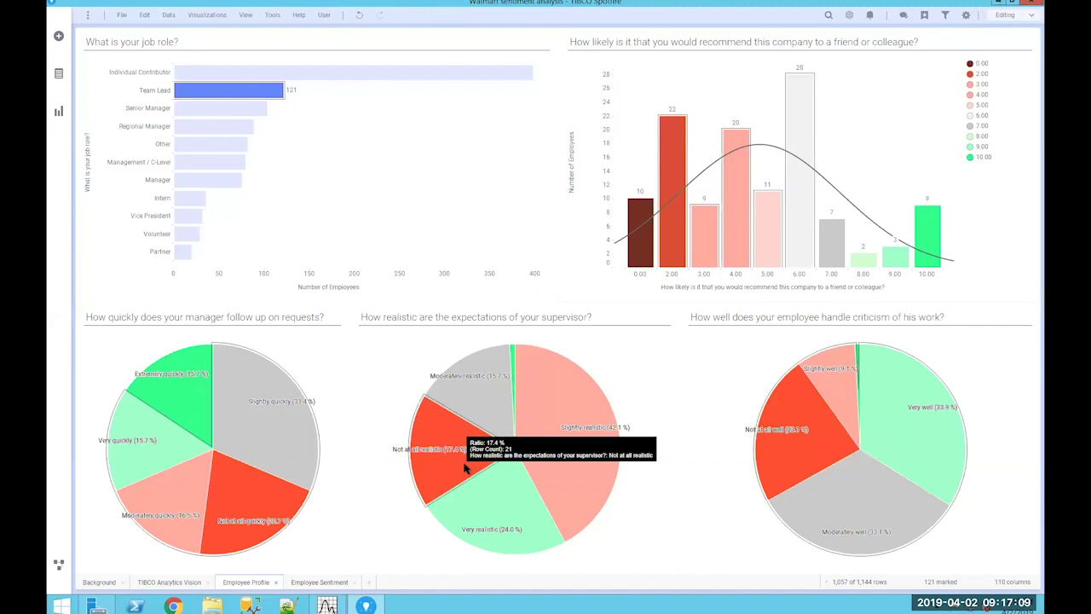
mouse_move(328, 605)
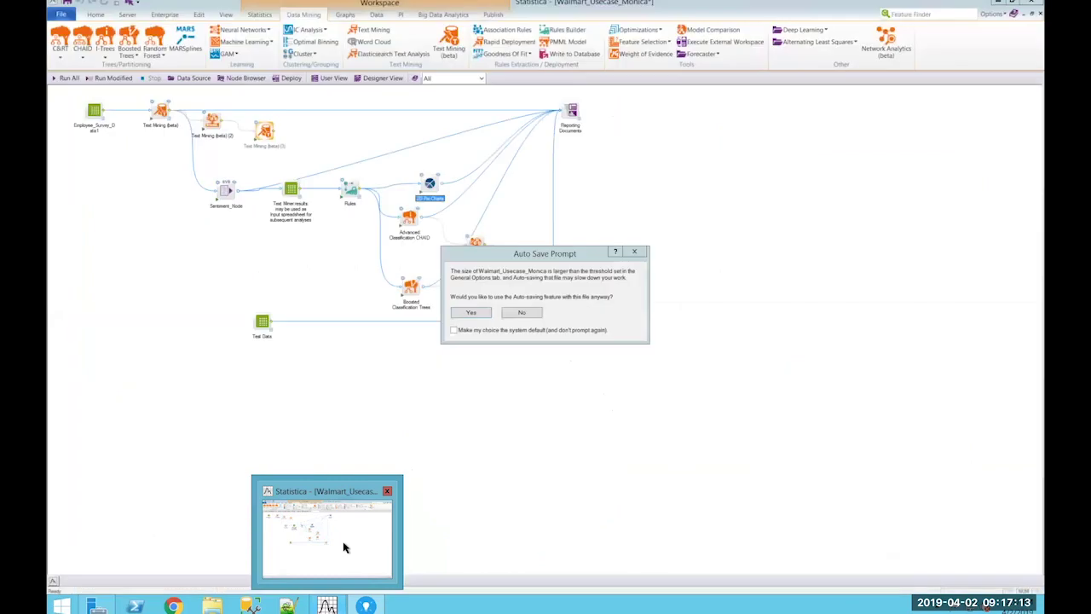
click(343, 544)
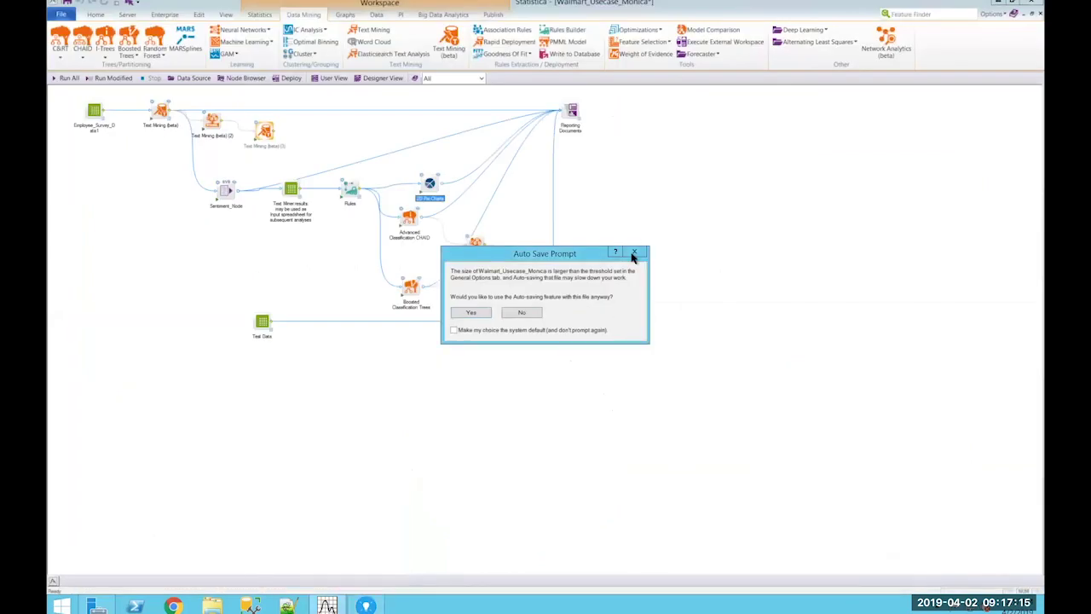
Answer No to the Auto Save Prompt
click(521, 312)
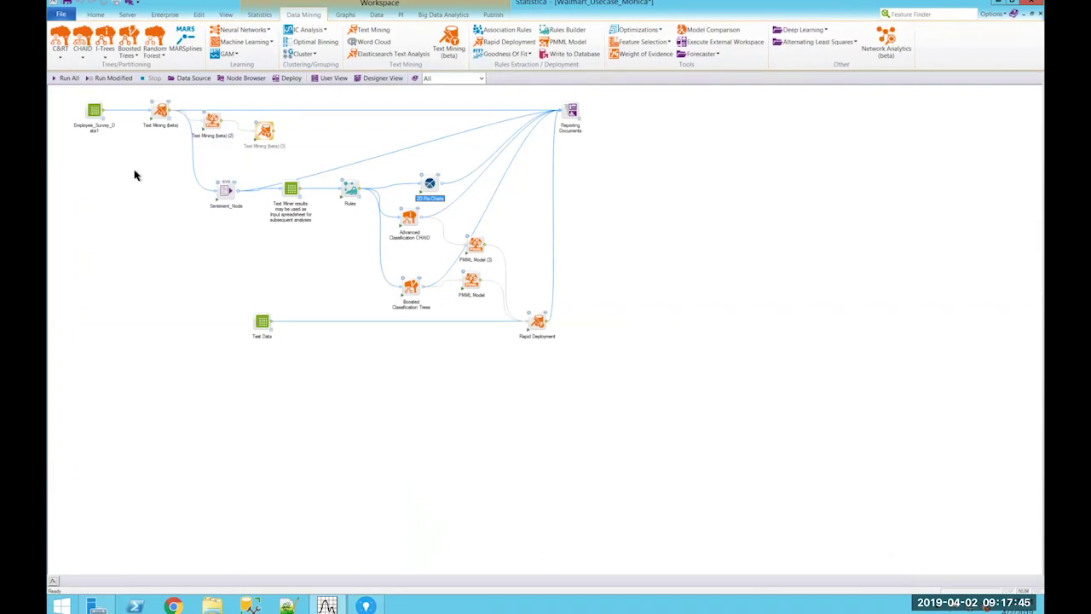
click(157, 47)
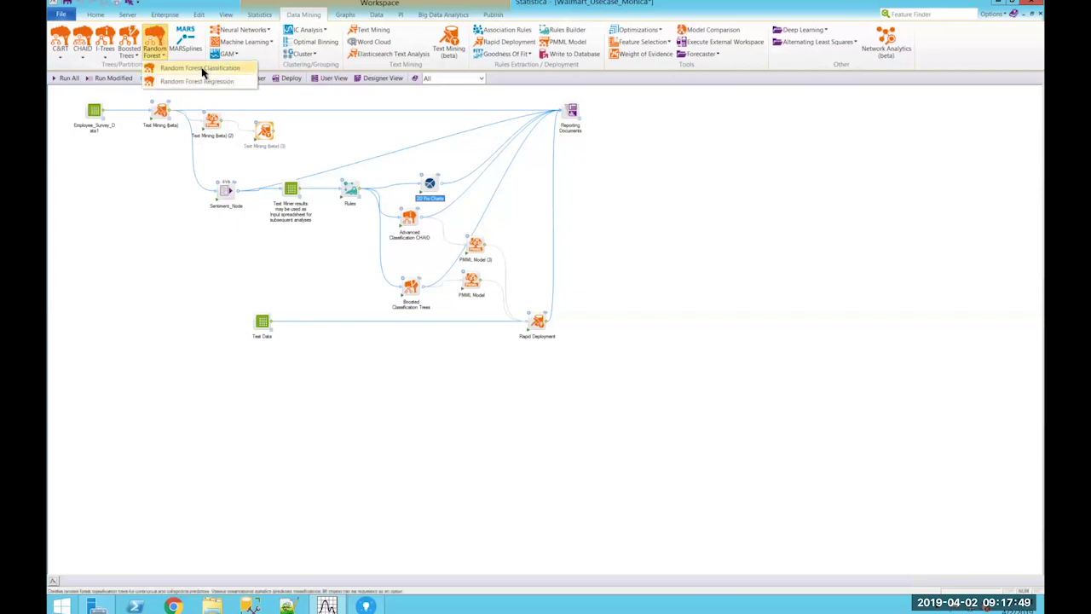
click(202, 72)
drag(66, 102, 111, 228)
drag(94, 111, 111, 235)
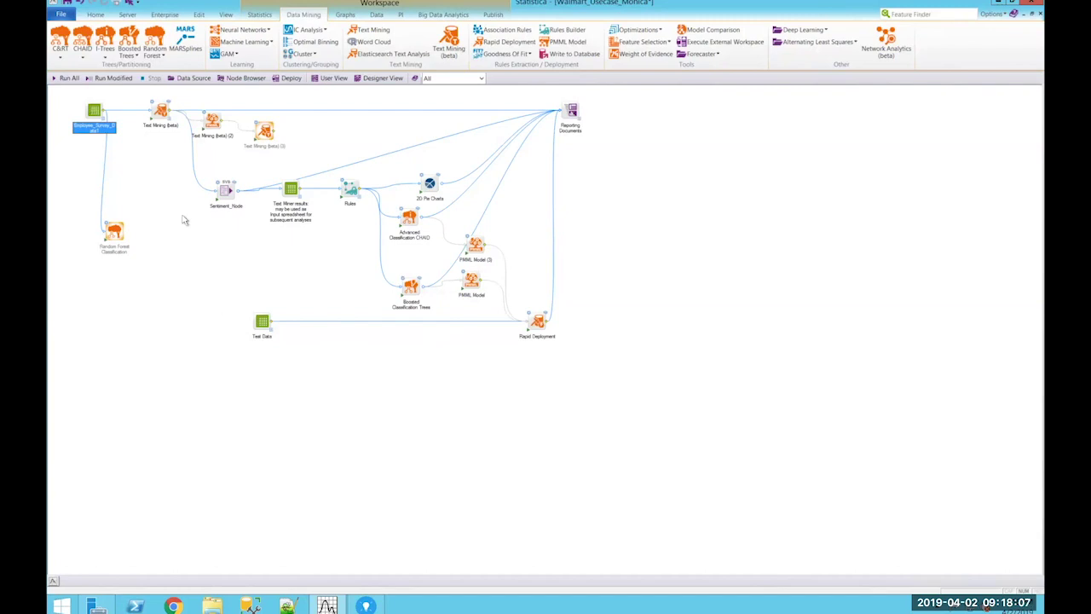
right_click(121, 230)
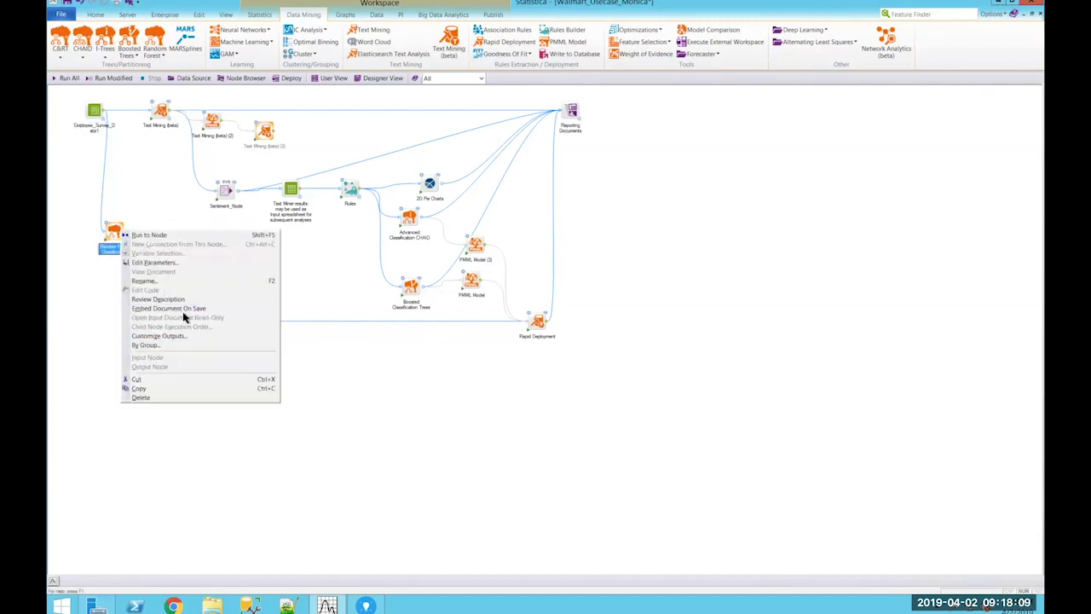
click(159, 399)
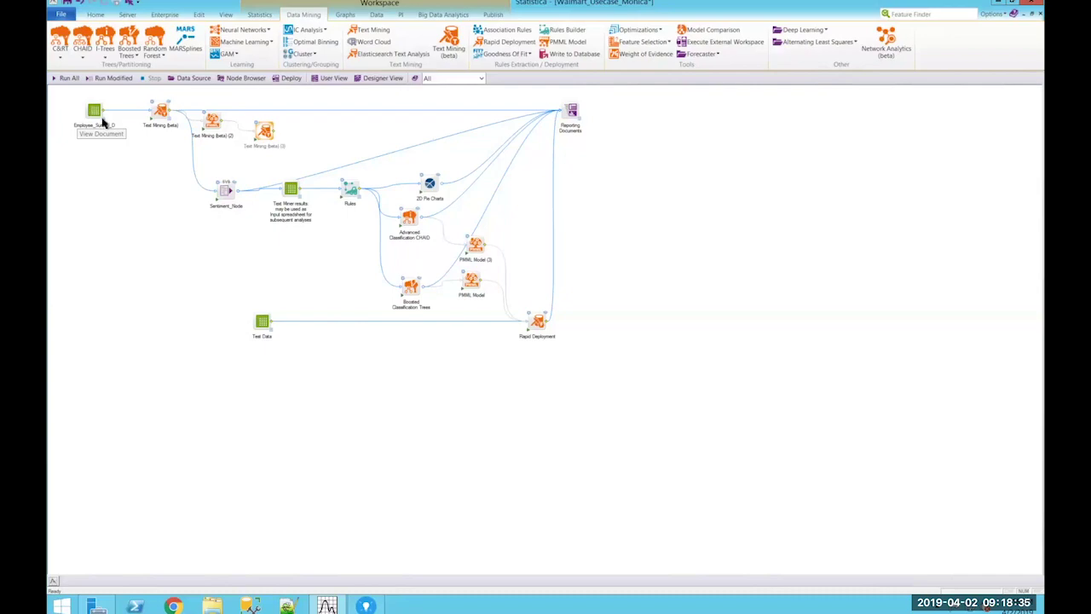
key(ctrl+F5)
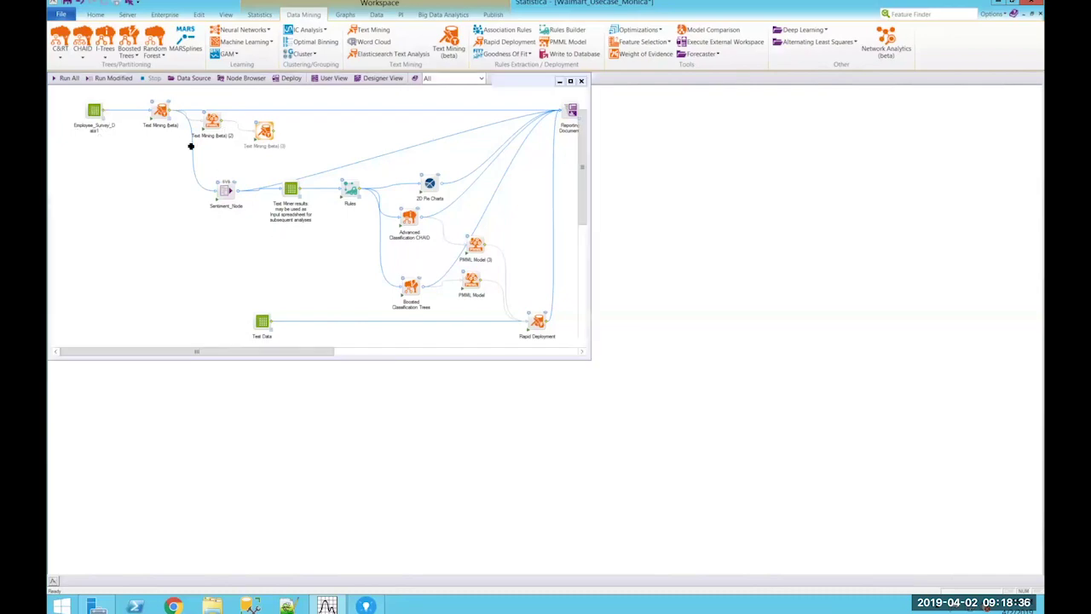
Open Employee_Survey_Data1 and select the RespondentID, job role, manager rating and comments columns
double_click(128, 133)
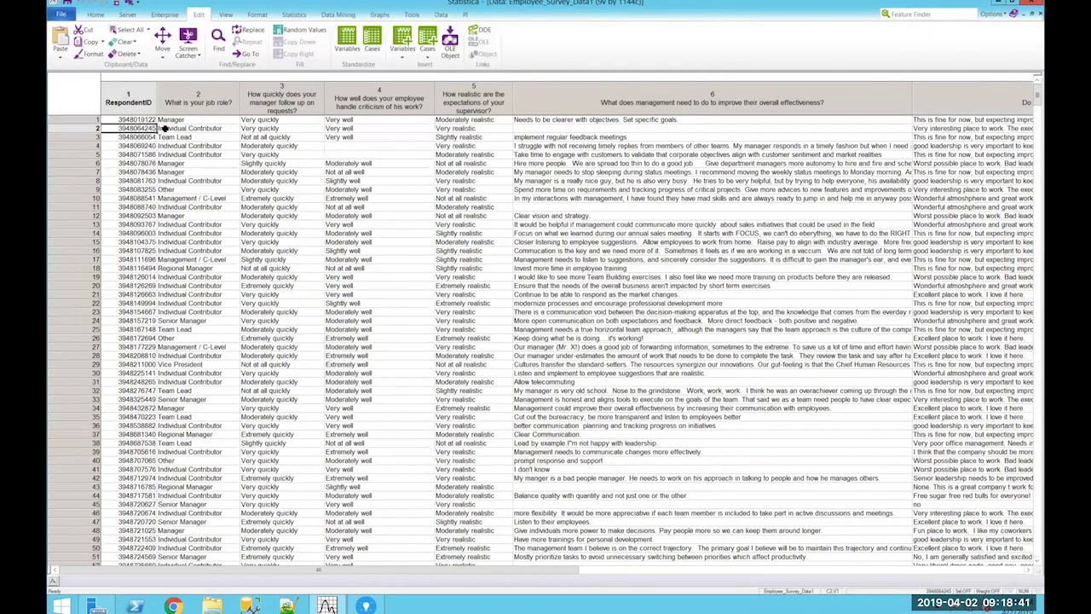
click(137, 102)
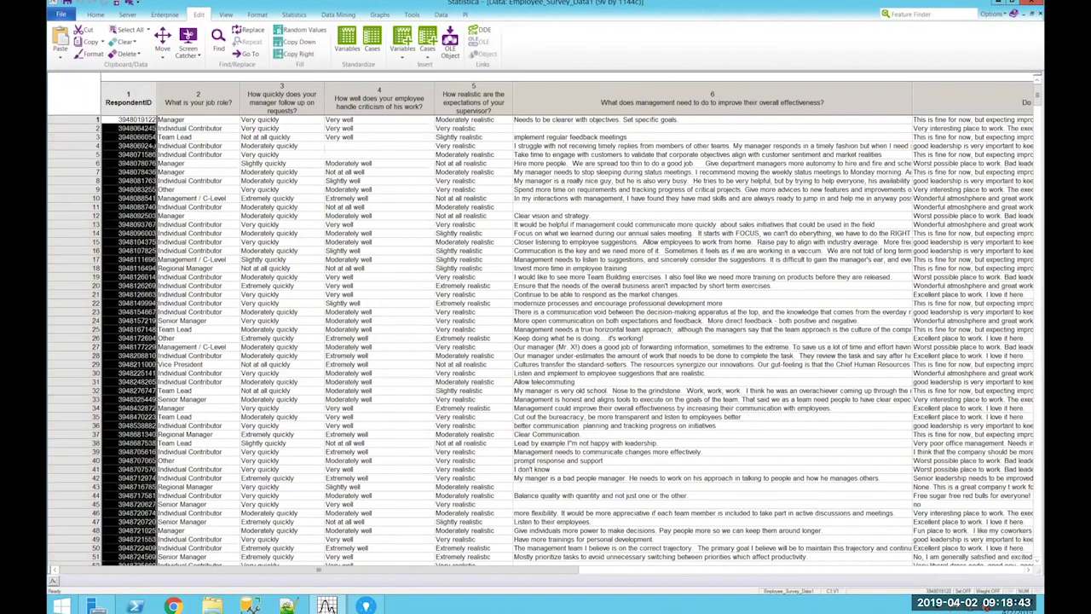
click(188, 108)
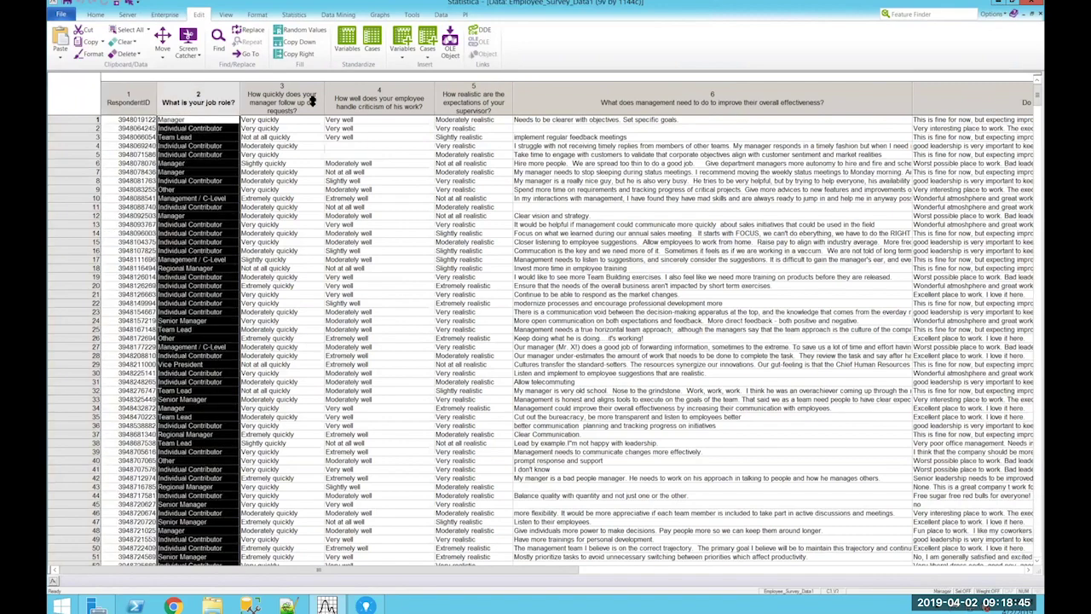
drag(309, 103, 458, 98)
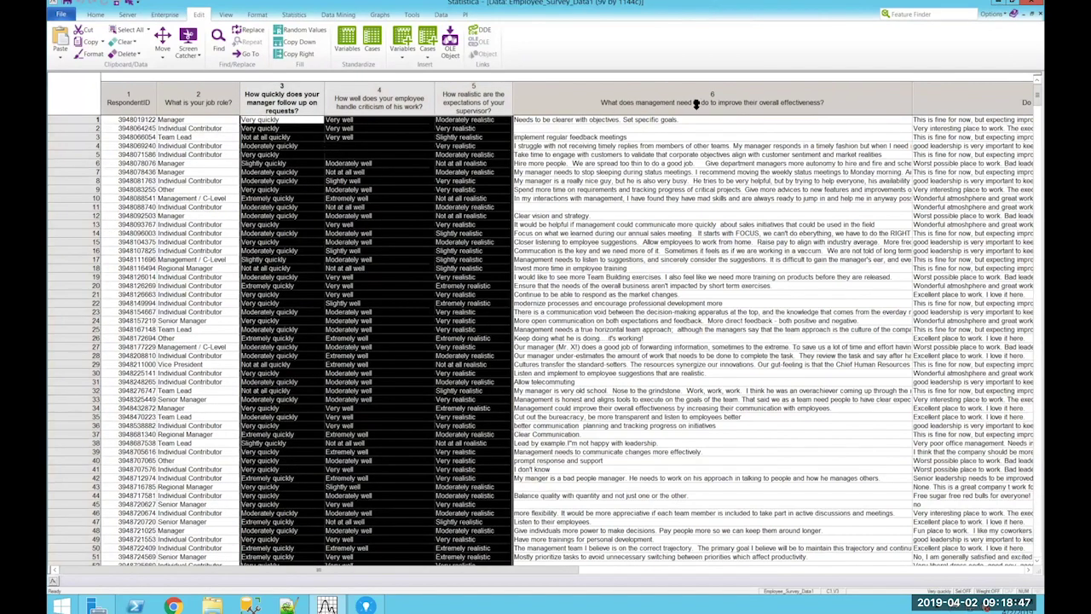
click(970, 108)
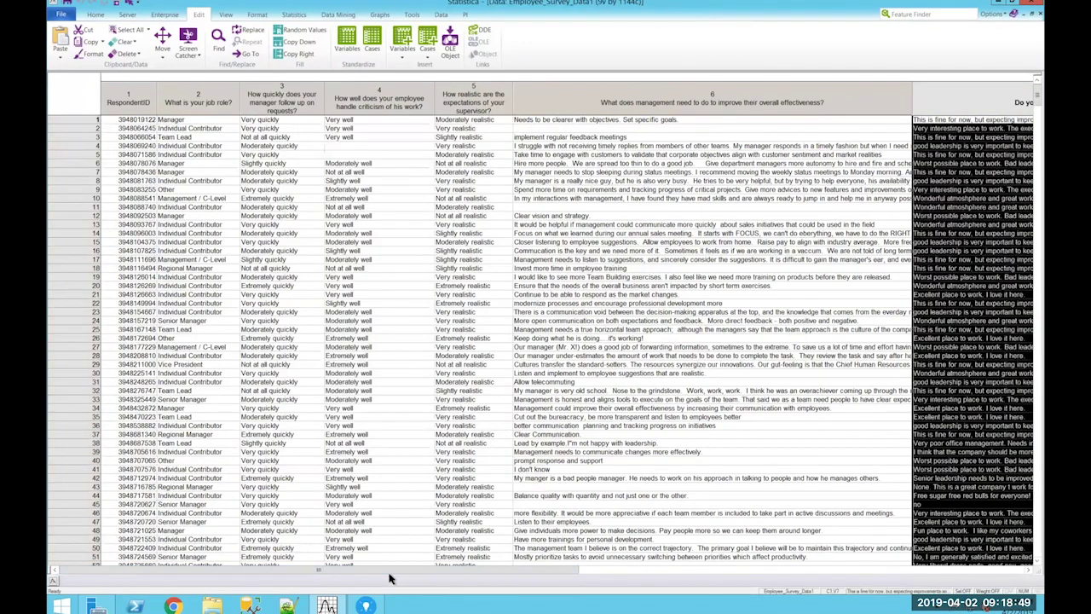
drag(417, 575, 833, 572)
scroll(219, 107, right, 2)
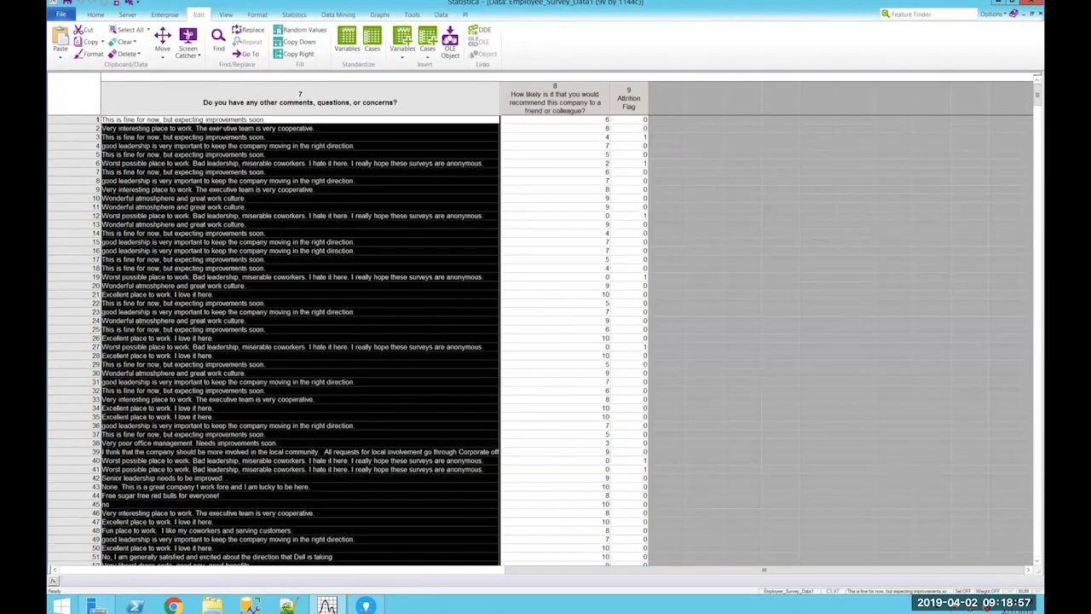
Check the comments and Attrition Flags for respondents 2 and 6, then minimize the survey data
click(211, 127)
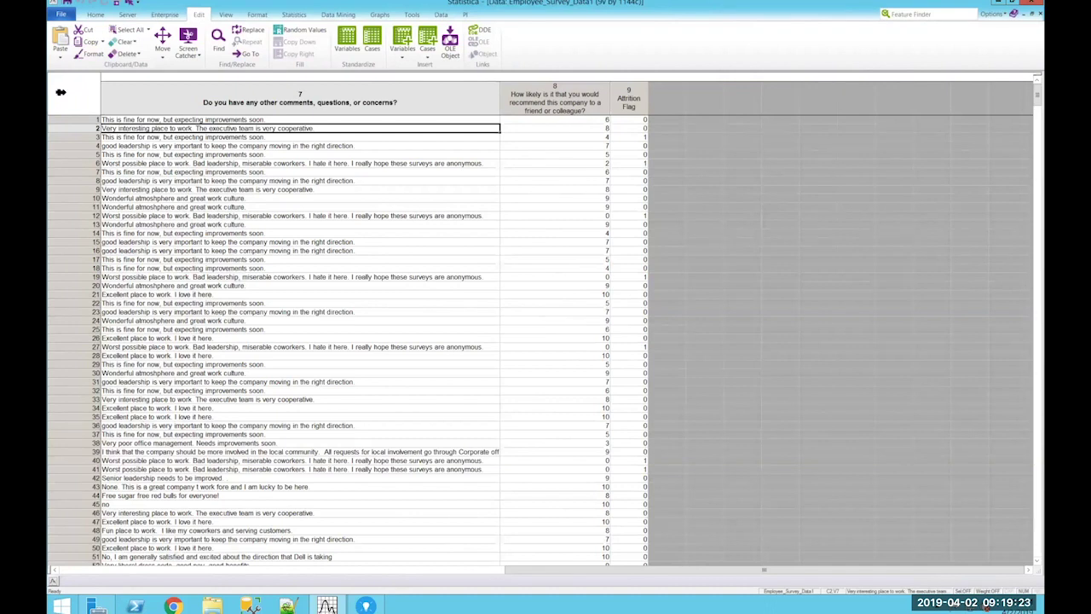
click(270, 166)
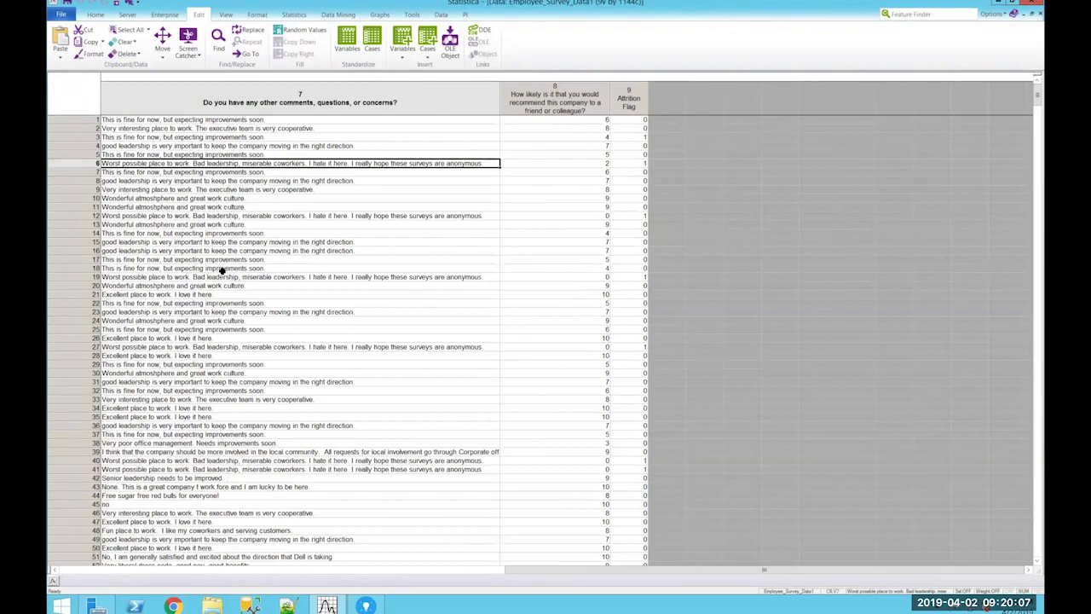
click(640, 129)
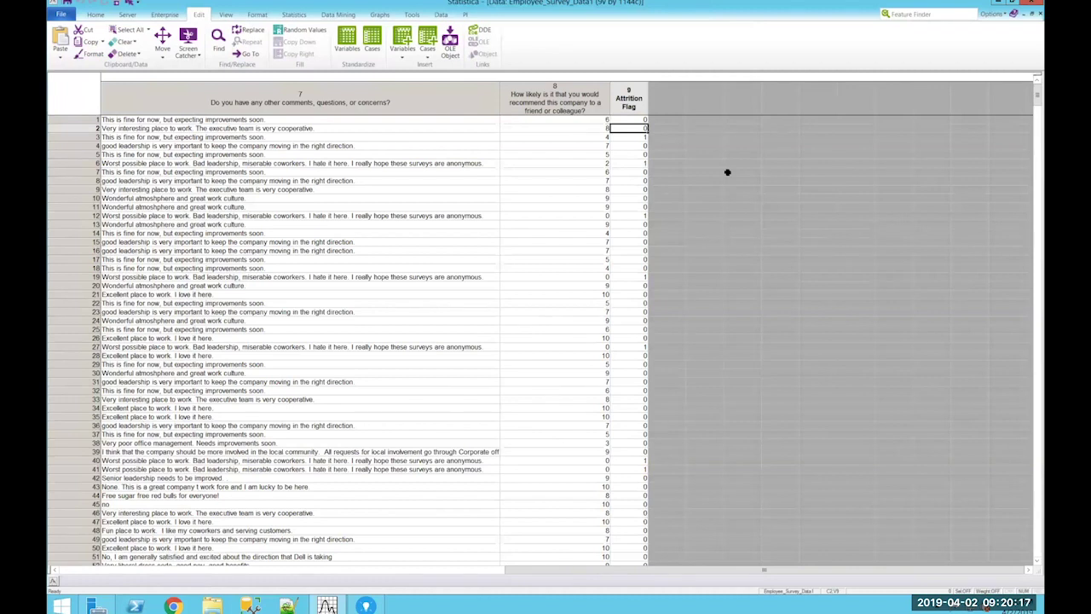
key(Down)
key(Down)
key(Down)
key(Down)
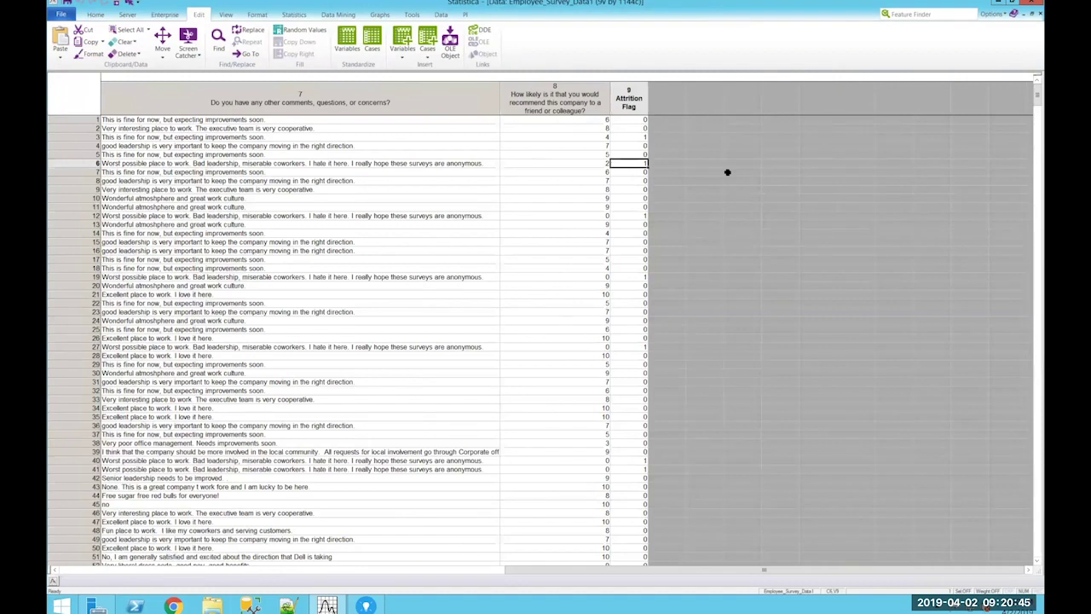
click(1026, 18)
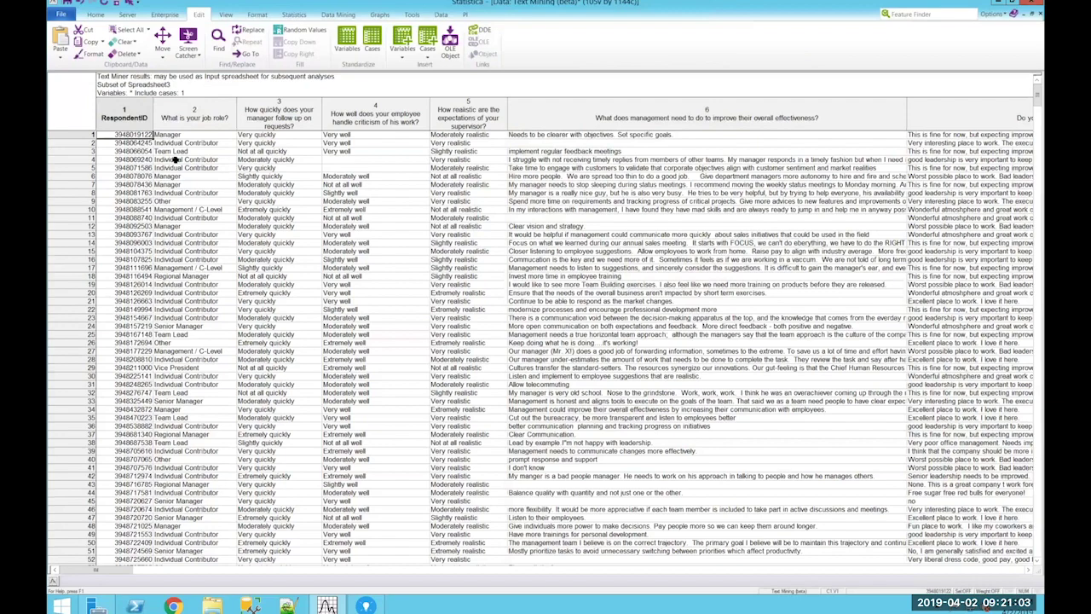
Browse the Text Mining (beta) spreadsheet's response and concept columns, then close it
key(Down)
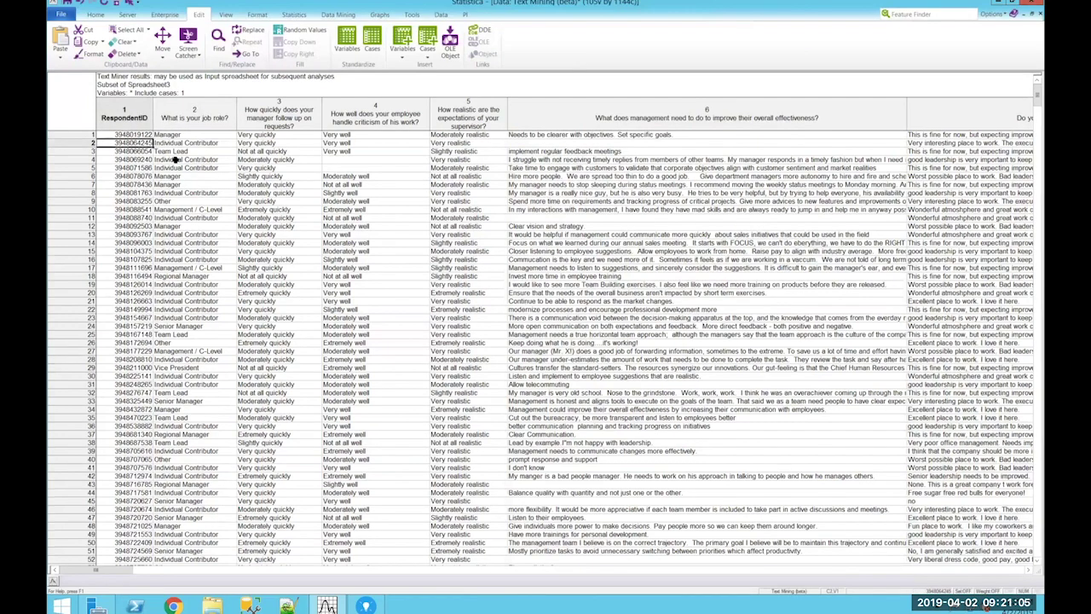
key(End)
key(Home)
key(Right)
key(Right)
key(Right)
key(Down)
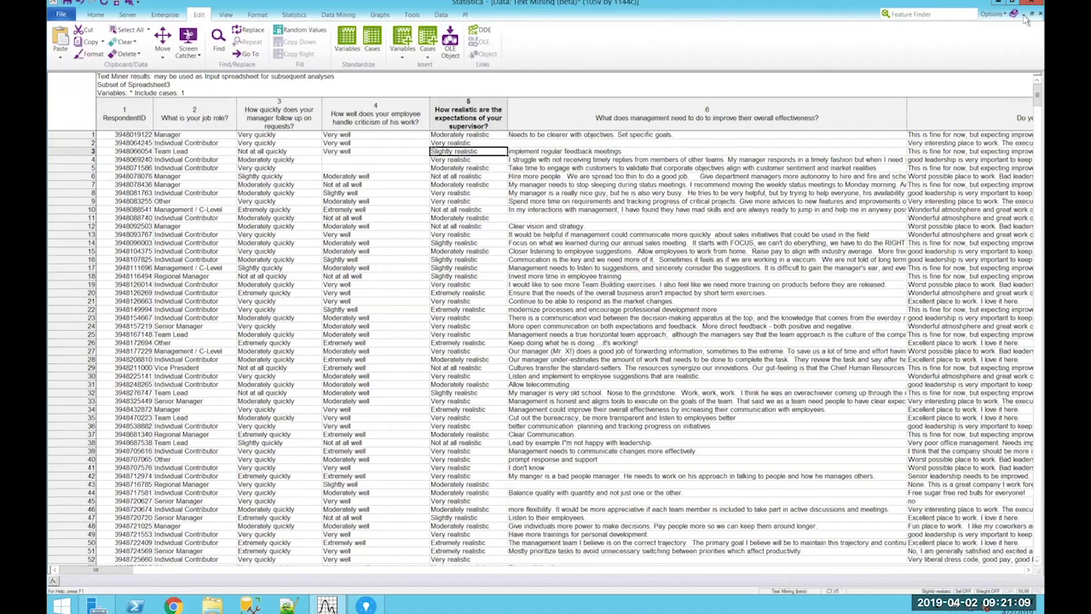
key(ctrl+F4)
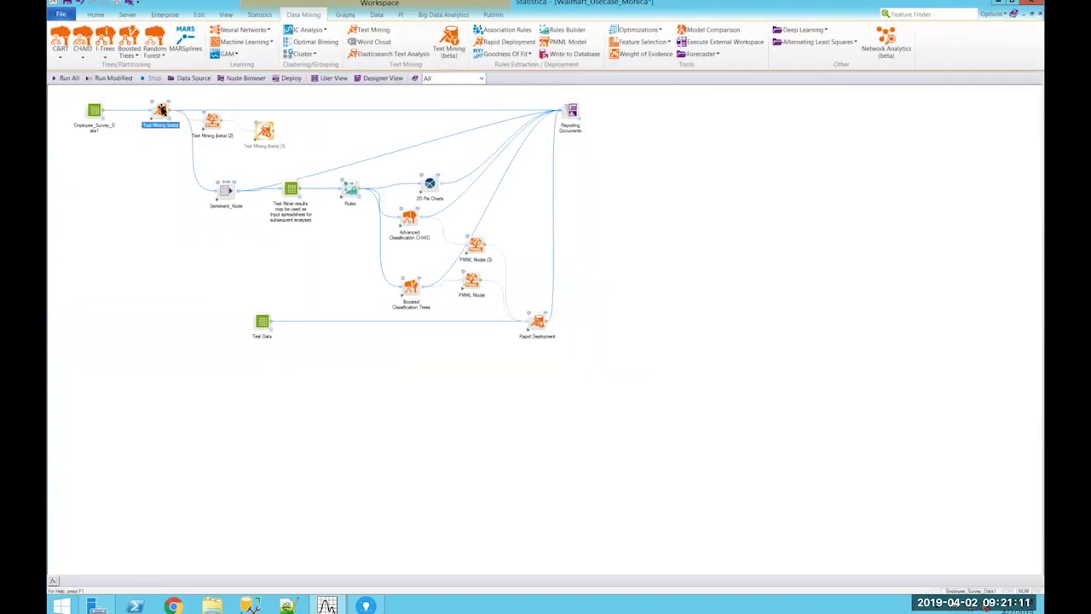
double_click(157, 108)
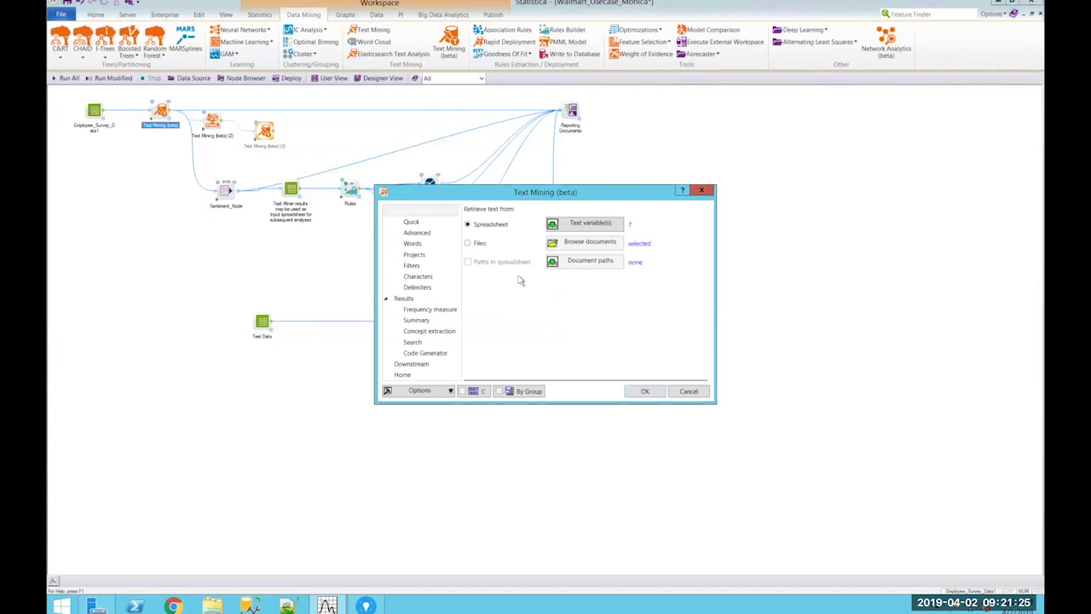
click(426, 245)
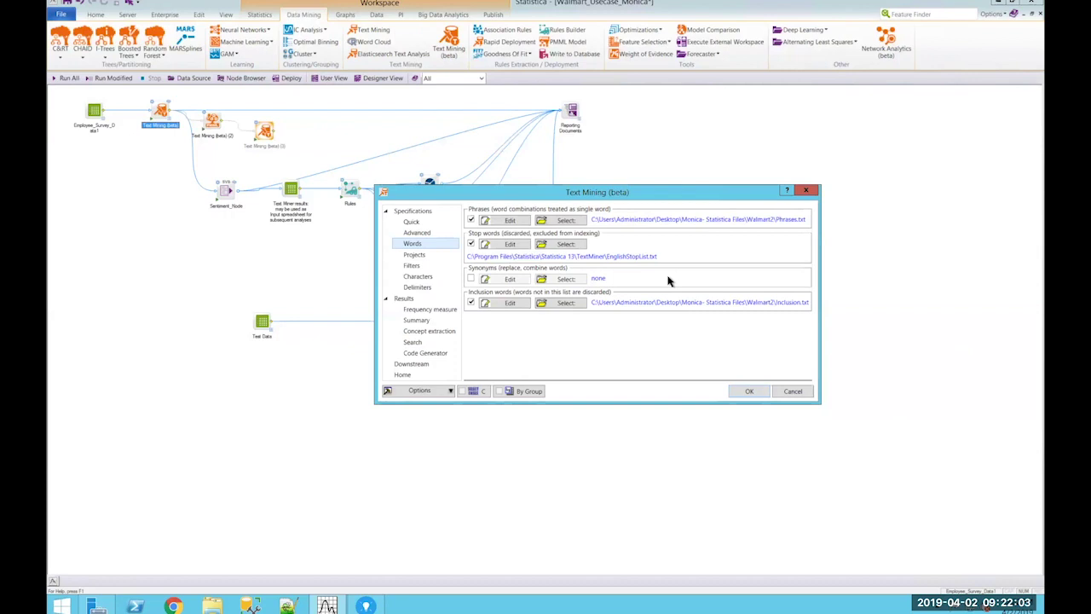
click(805, 191)
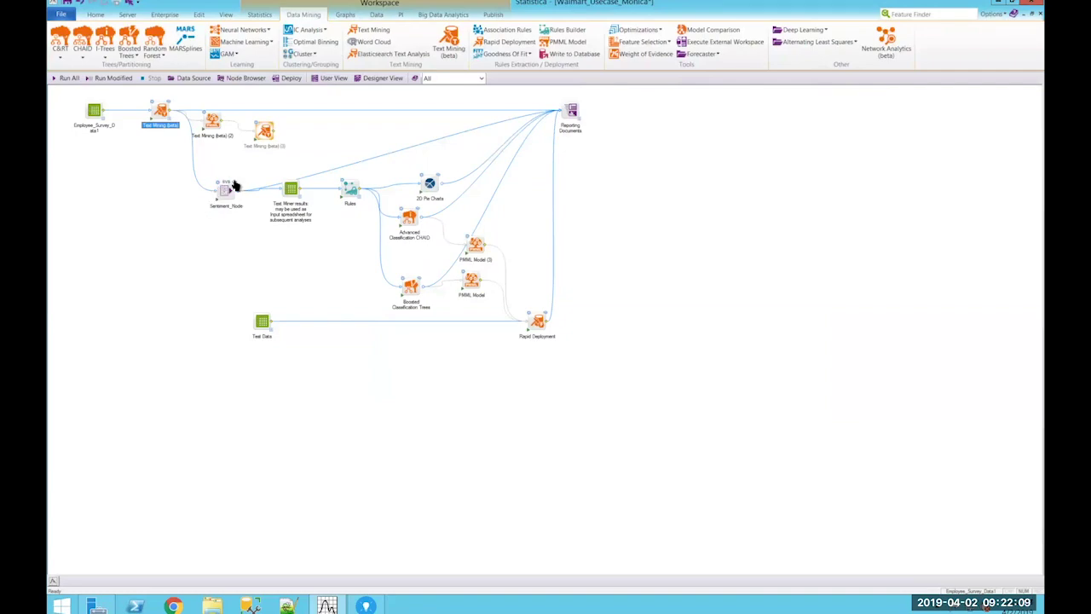
Open the Text Miner results and browse row 2's term and recommendation score columns
double_click(273, 226)
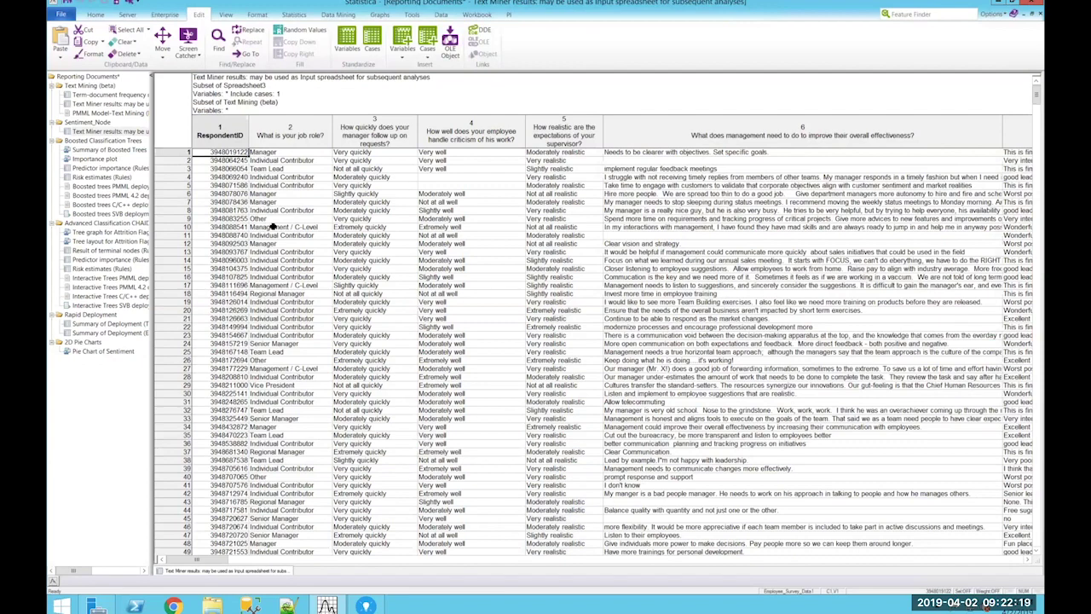
key(ctrl+Right)
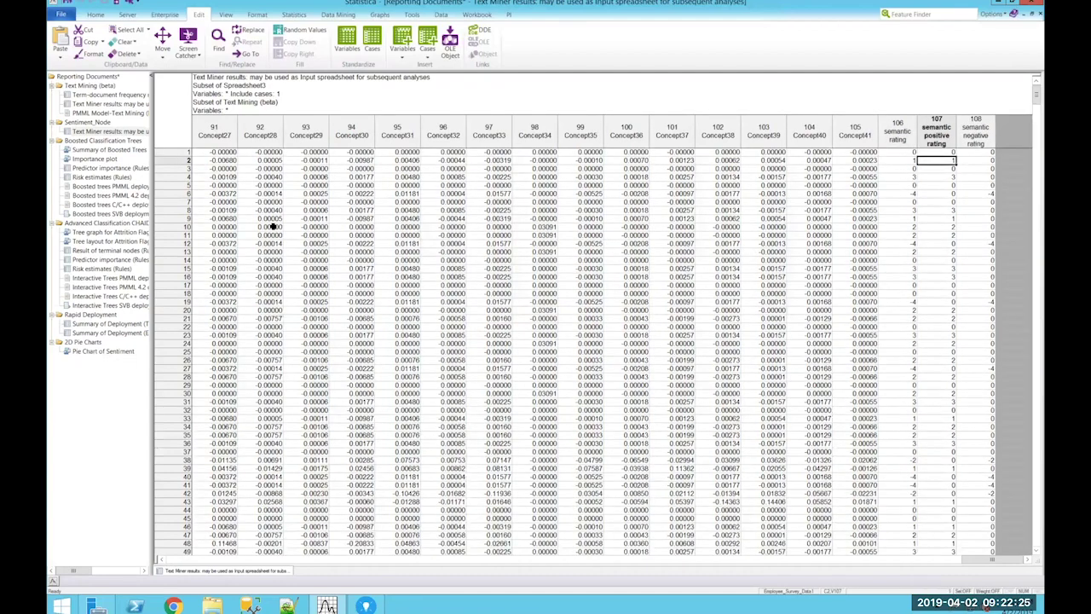
key(Tab)
key(Tab)
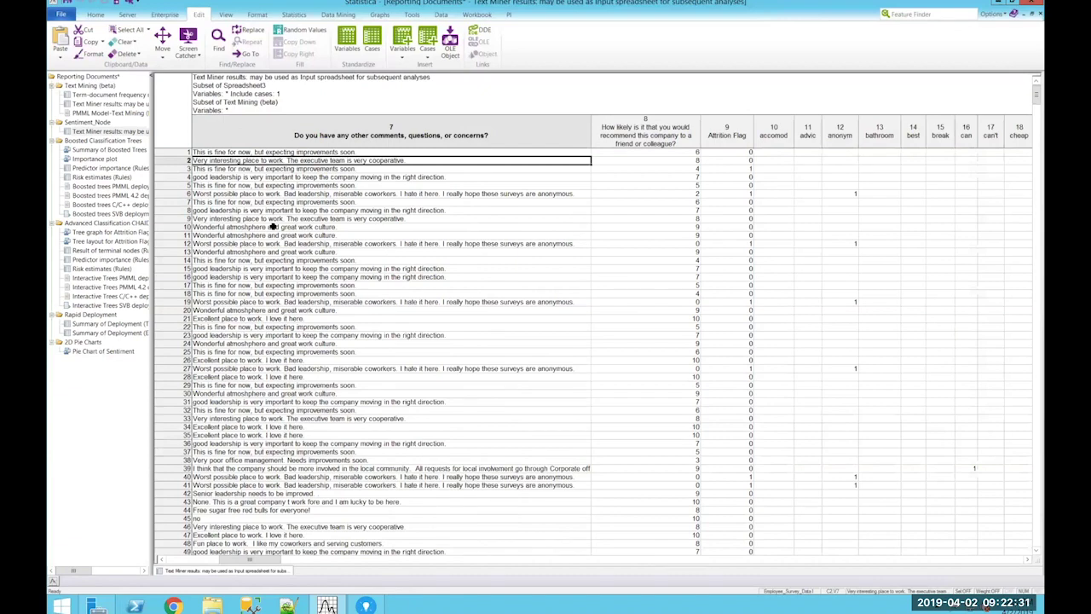
key(Tab)
key(Tab)
key(Tab)
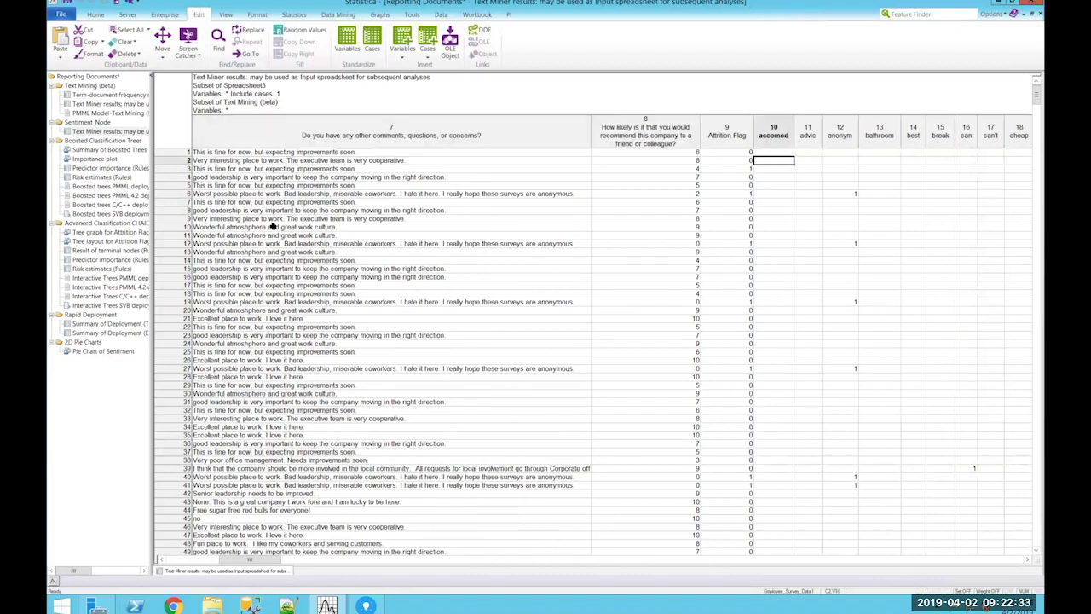
key(Tab)
key(shift+Tab)
key(shift+Tab)
key(shift+Tab)
key(shift+Tab)
key(shift+Tab)
key(Tab)
key(Tab)
key(shift+Tab)
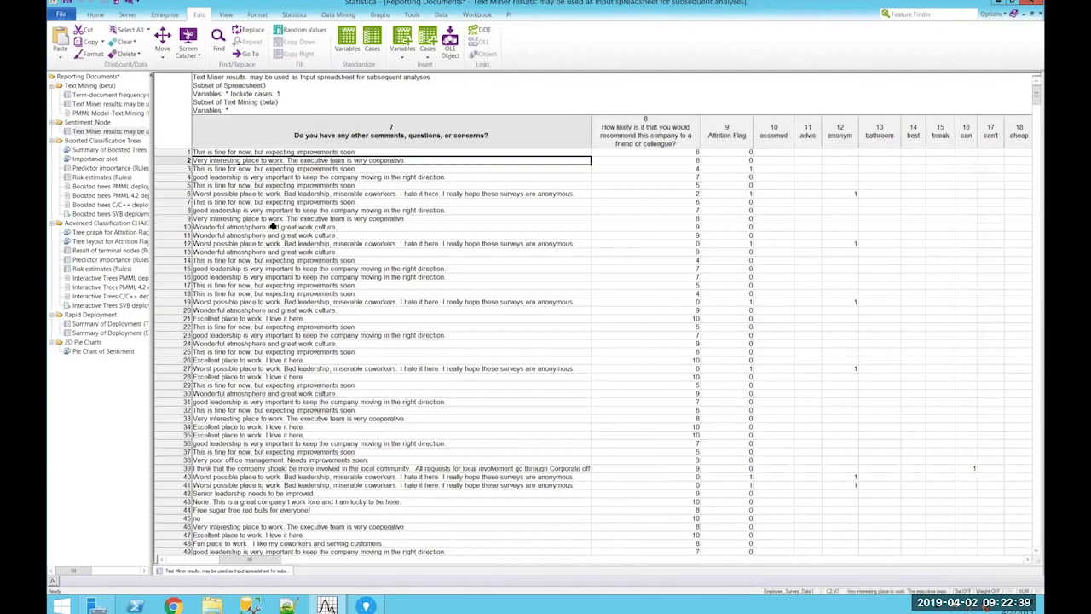
key(Tab)
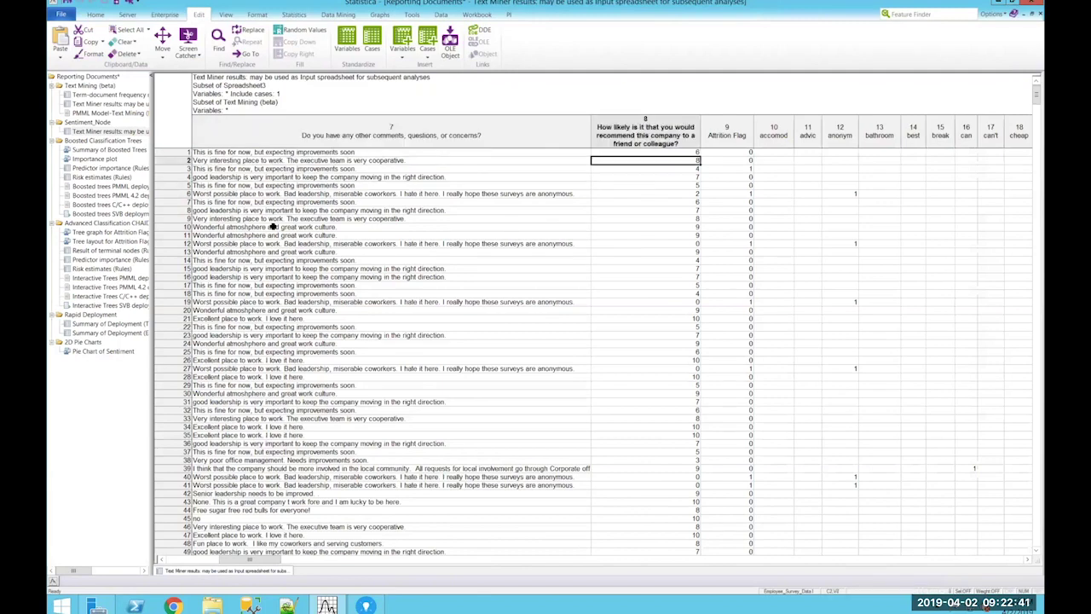
key(Tab)
key(Tab)
key(Tab)
key(Tab)
key(Tab)
key(Tab)
key(Tab)
key(Tab)
key(Tab)
key(Tab)
key(Tab)
key(Tab)
key(Tab)
key(Tab)
key(Tab)
key(Tab)
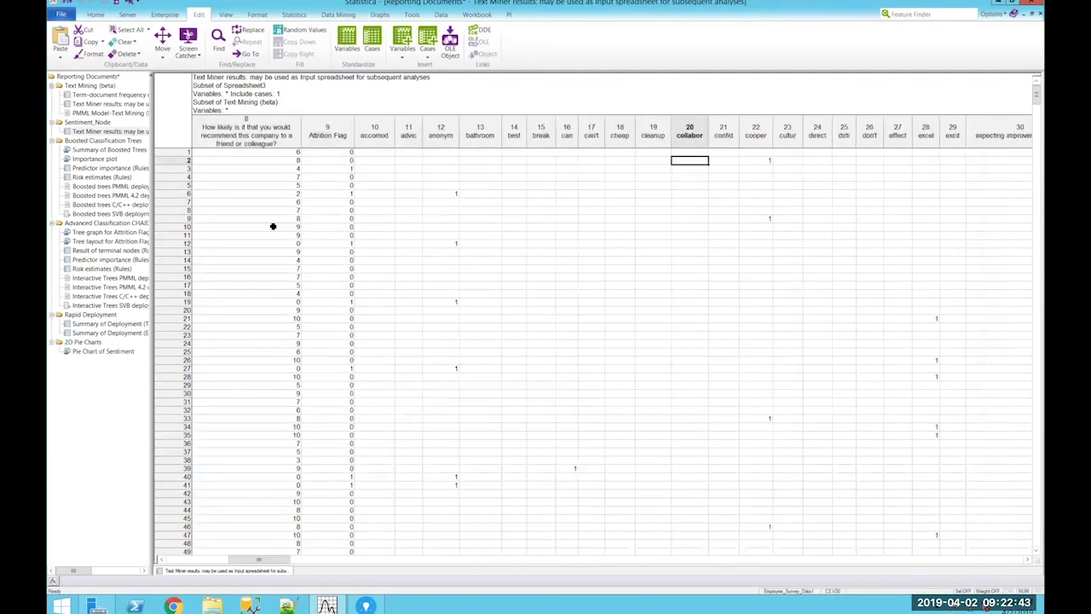
Step through the term columns (cooper, fun, improv, miser, plumb, work, worst) for rows 2–6
key(shift+Tab)
key(shift+Tab)
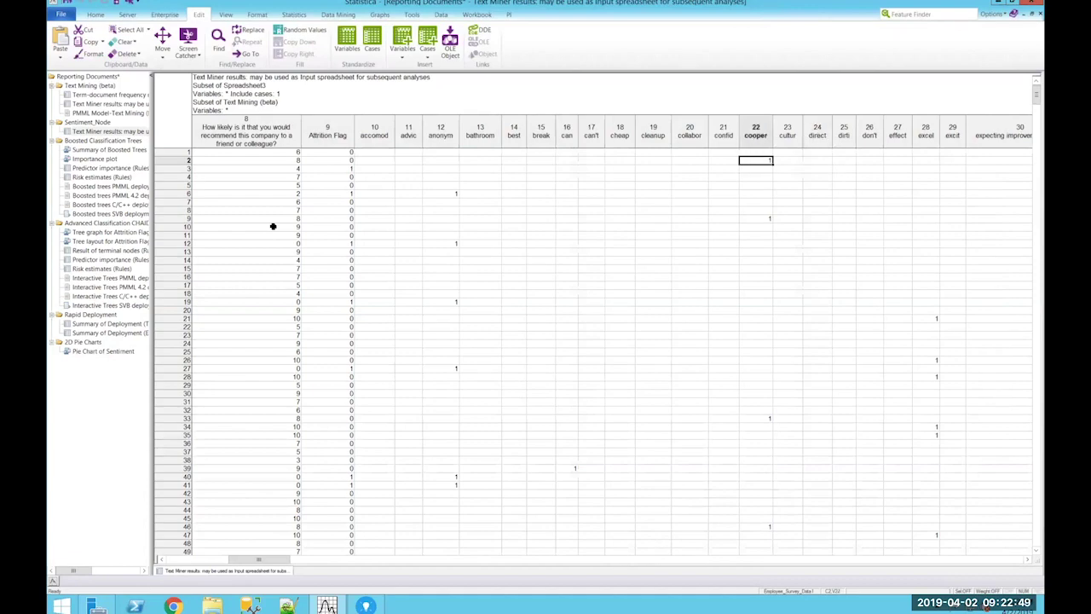
key(Tab)
key(Tab)
key(Tab)
key(Tab)
key(Tab)
key(Tab)
key(Tab)
key(Tab)
key(Tab)
key(Tab)
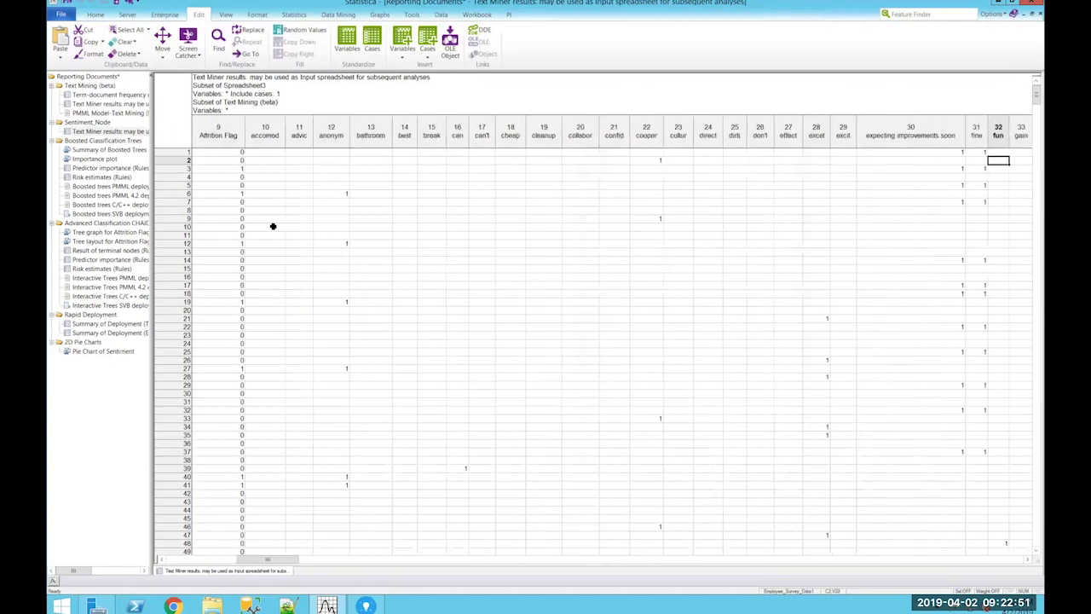
key(Tab)
key(Tab)
key(Tab)
key(Tab)
key(Tab)
key(Tab)
key(Tab)
key(Tab)
key(Tab)
key(Tab)
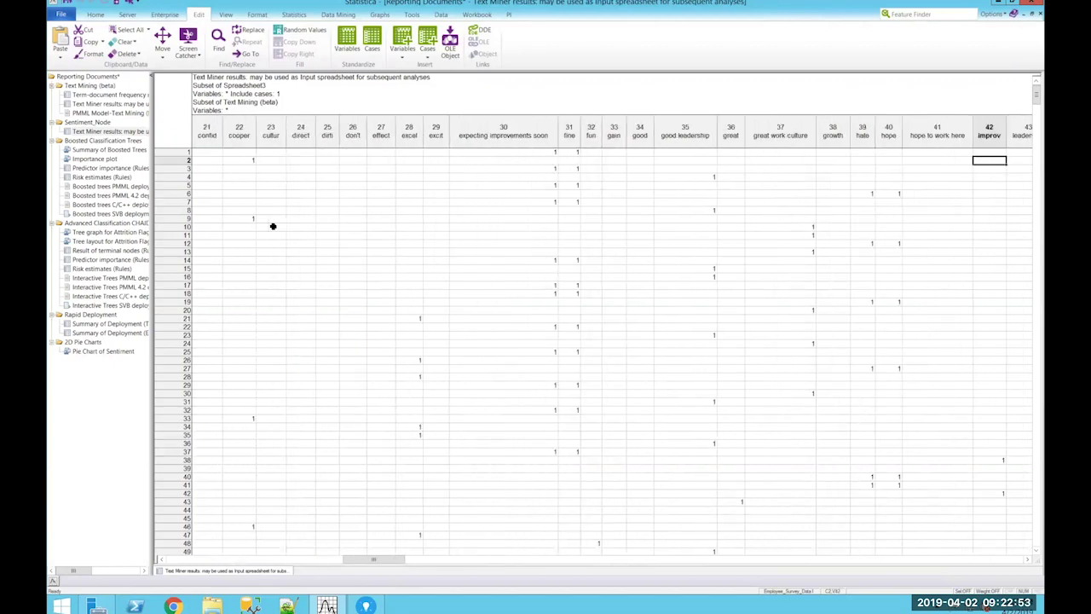
key(Tab)
key(Tab)
key(Tab)
key(Tab)
key(Tab)
key(Tab)
key(Tab)
key(Down)
key(Left)
key(Left)
key(Left)
key(Down)
key(Down)
key(Down)
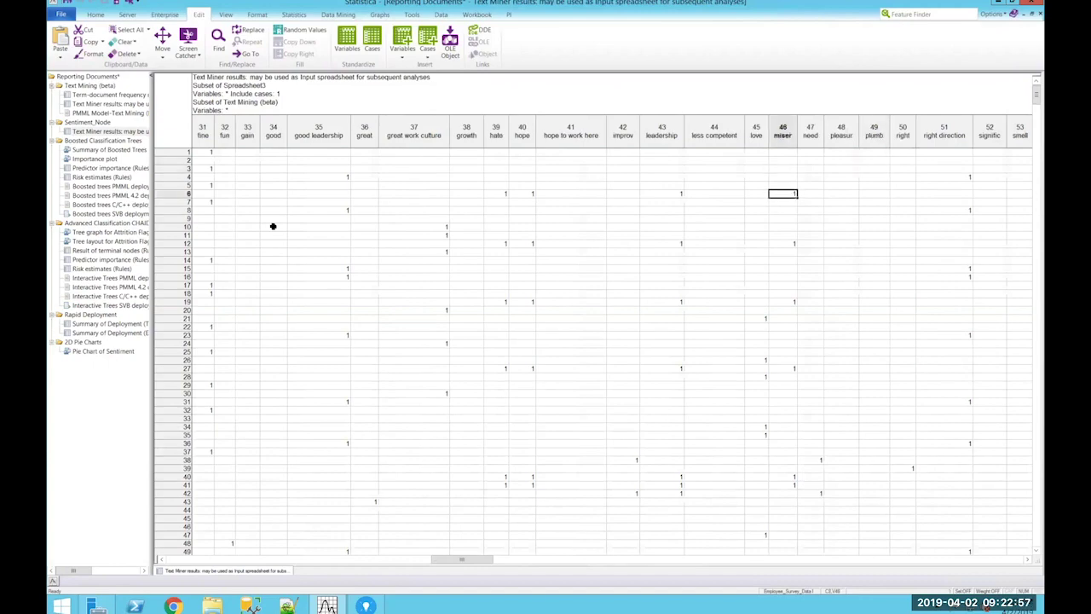
key(Right)
key(Right)
key(Right)
key(Right)
key(Right)
key(Right)
key(Right)
key(Right)
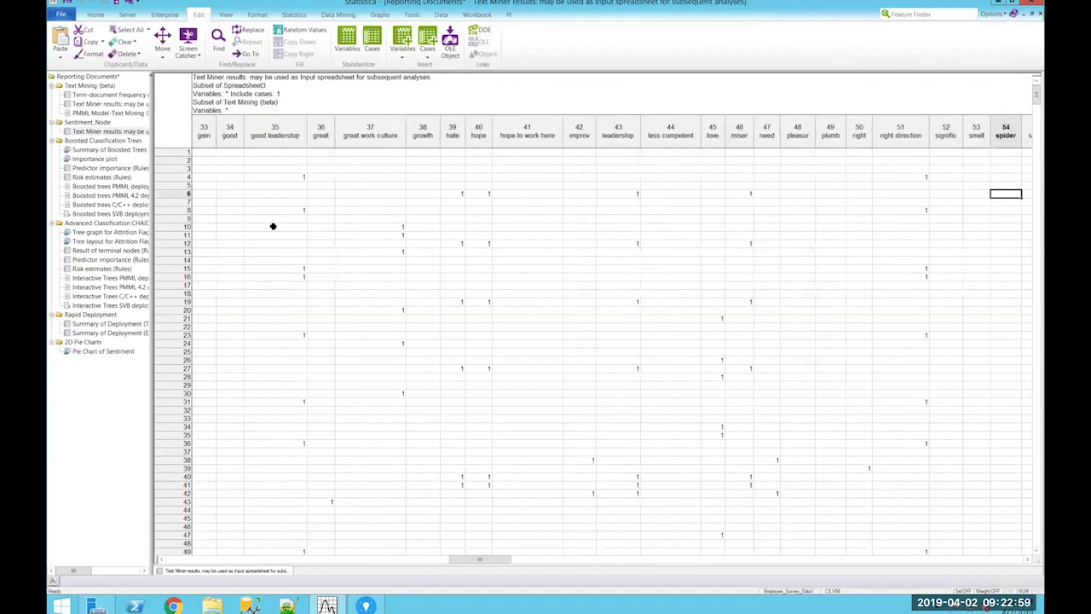
key(Right)
key(Right)
key(Right)
key(Right)
key(Right)
key(Right)
key(Right)
key(Right)
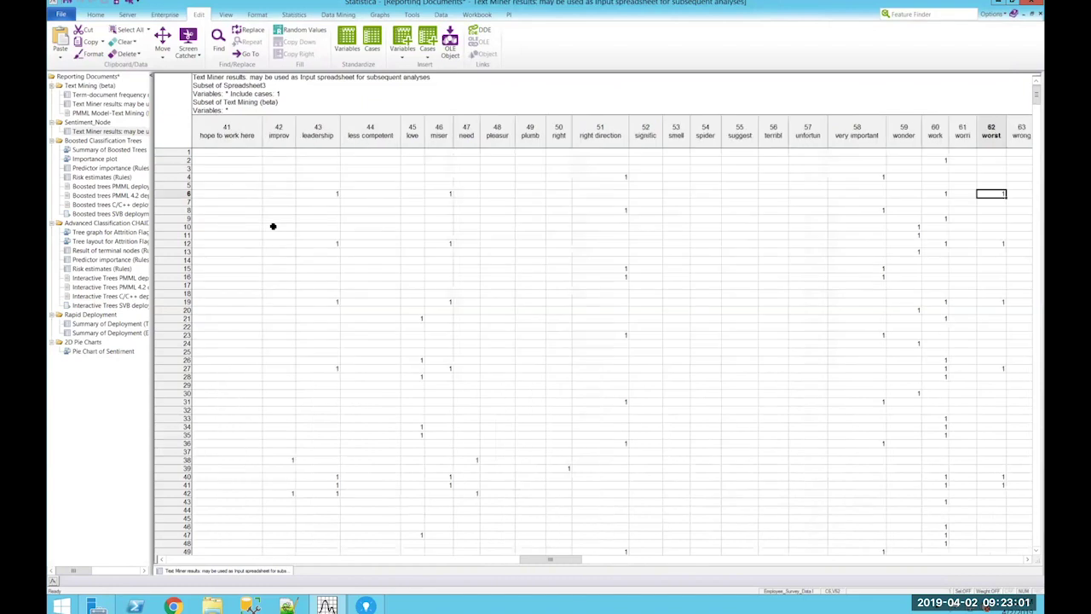
key(Right)
key(Left)
key(Left)
key(Right)
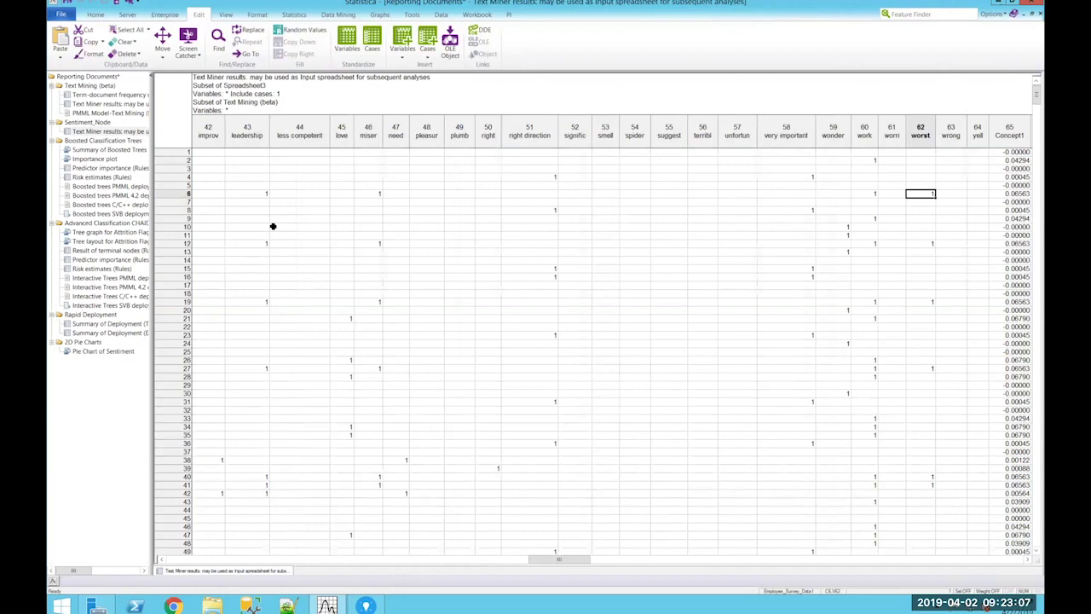
Move across the Concept1–Concept41 columns to the semantic positive rating column
key(Right)
key(Right)
key(Right)
key(Right)
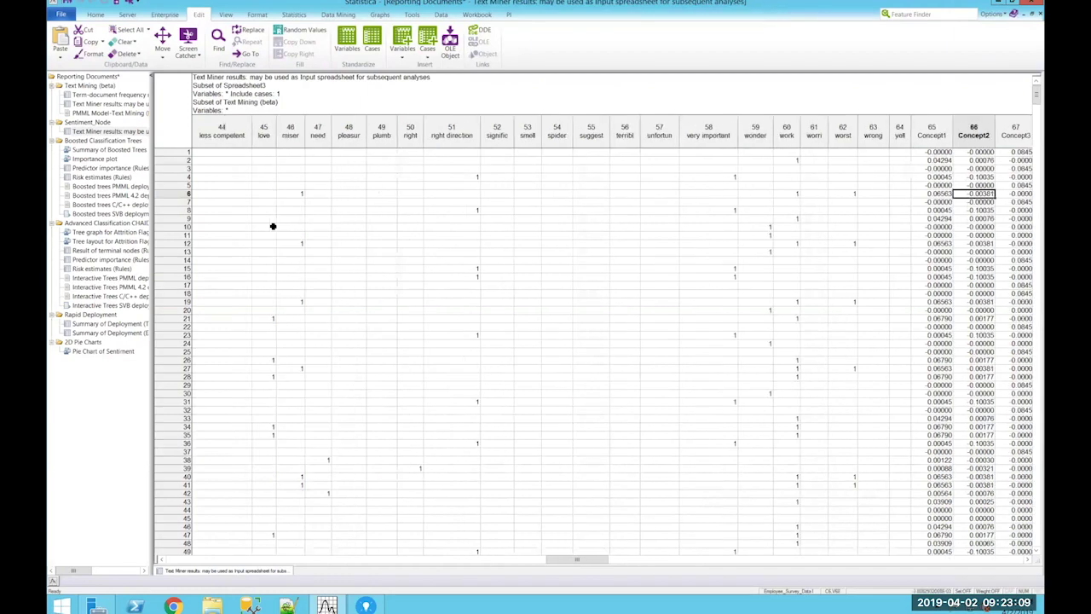
key(Right)
key(Right)
key(Right)
key(Right)
key(Right)
key(Right)
key(Right)
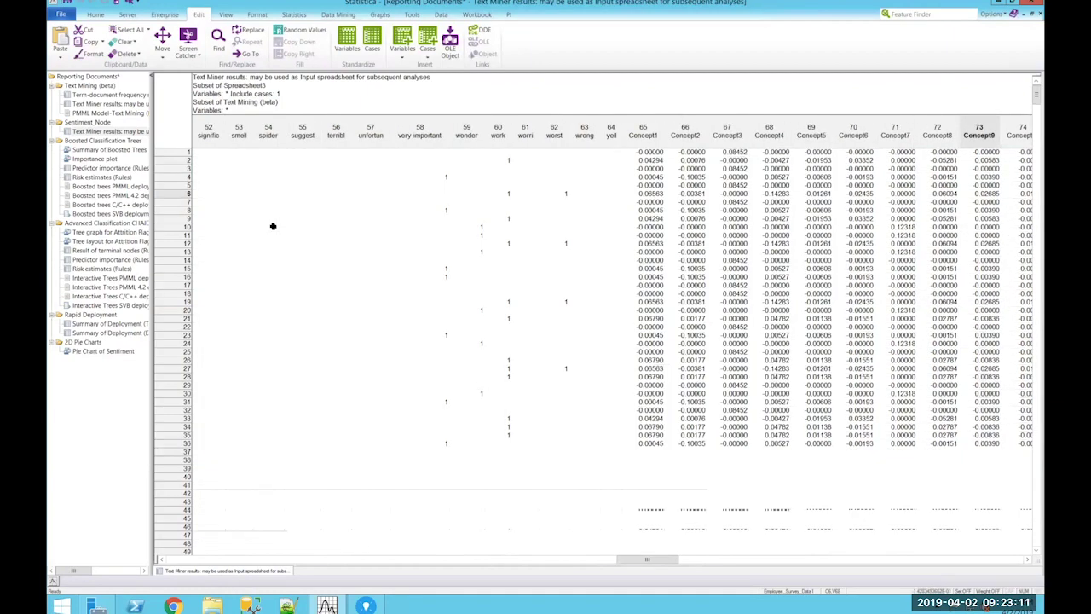
key(Right)
key(Right)
key(Right)
key(Right)
key(Right)
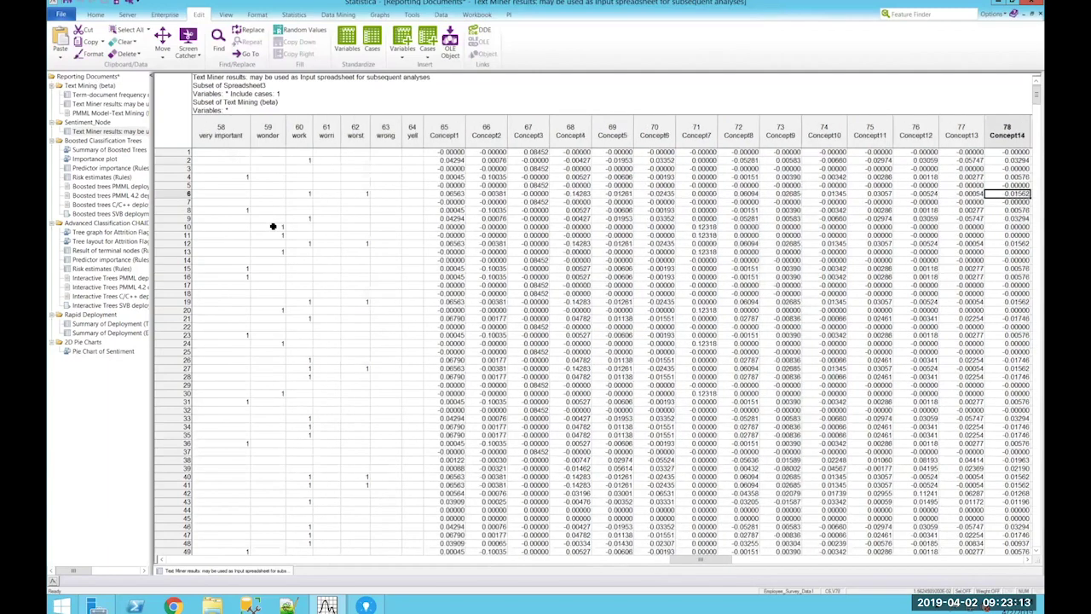
key(Right)
key(Right)
key(Right)
key(Right)
key(Right)
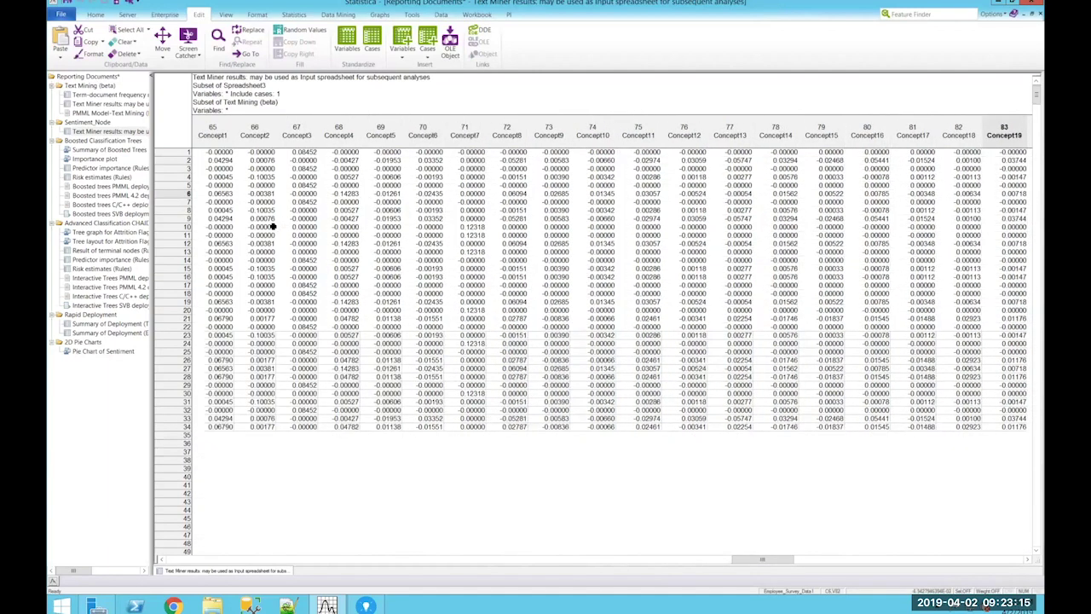
key(Right)
key(Right)
key(Right)
key(Right)
key(Right)
key(Right)
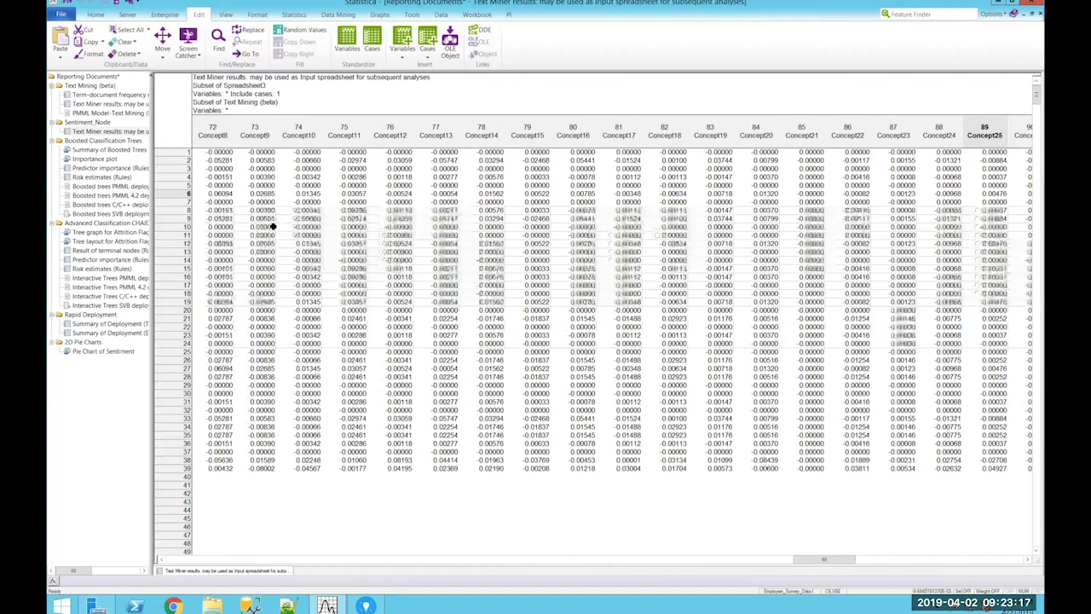
key(Right)
key(Right)
key(Right)
key(Right)
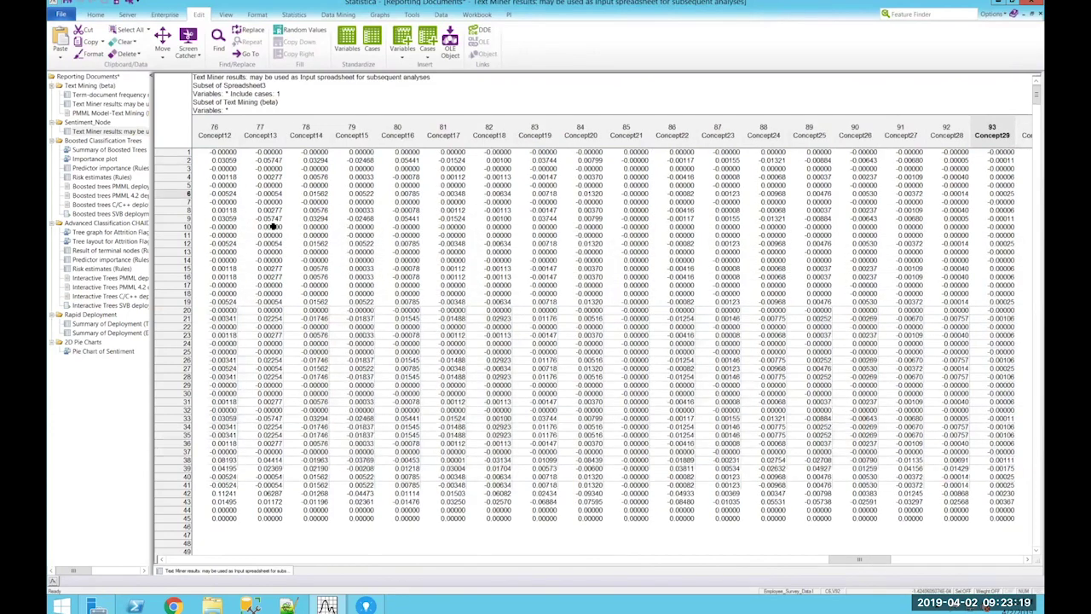
key(Right)
key(Right)
key(Right)
key(Right)
key(Right)
key(Right)
key(Right)
key(Right)
key(Right)
key(Right)
key(Right)
key(Right)
key(Right)
key(Right)
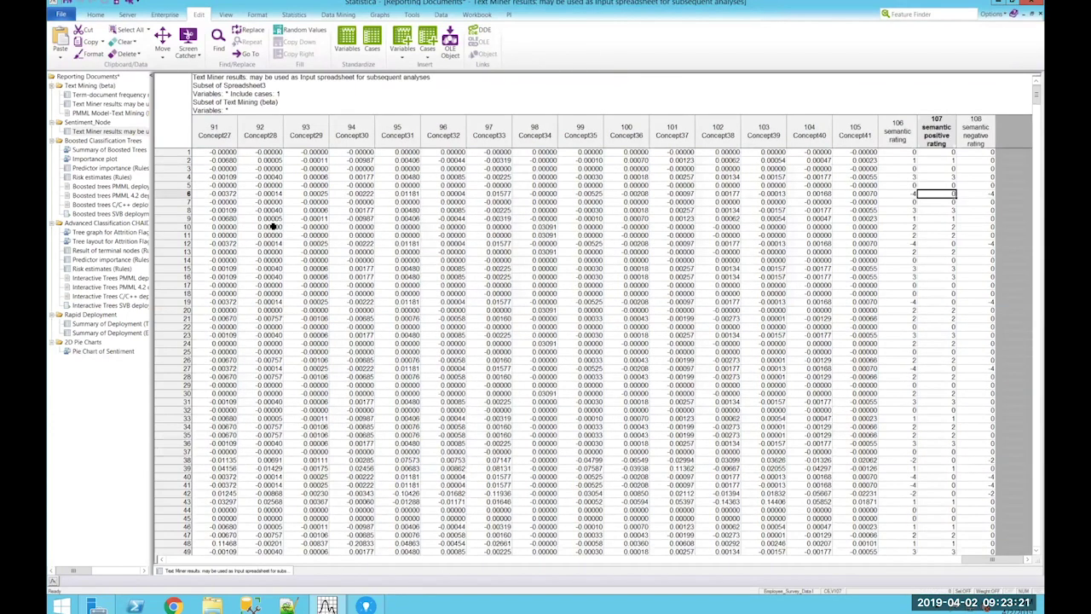
key(Left)
key(Up)
key(Up)
key(Up)
key(Up)
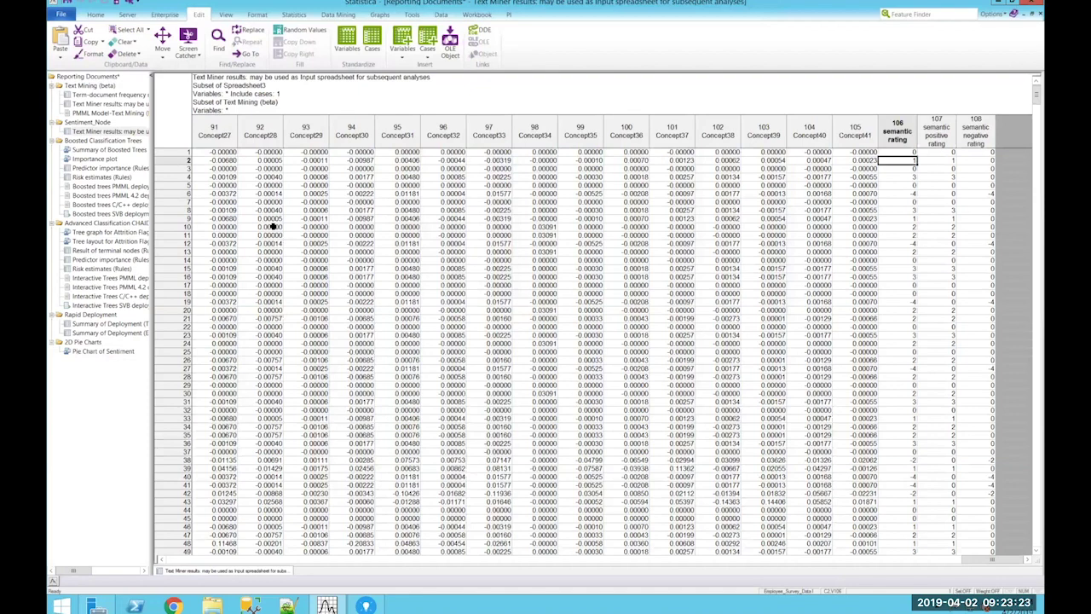
key(Right)
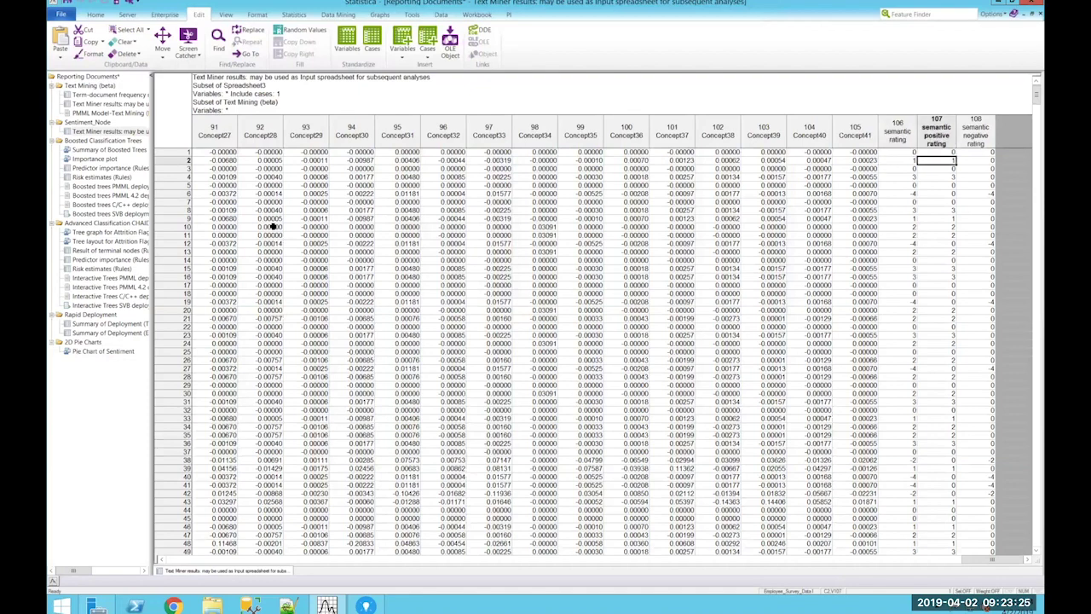
key(Down)
key(Left)
key(Down)
key(Down)
key(Down)
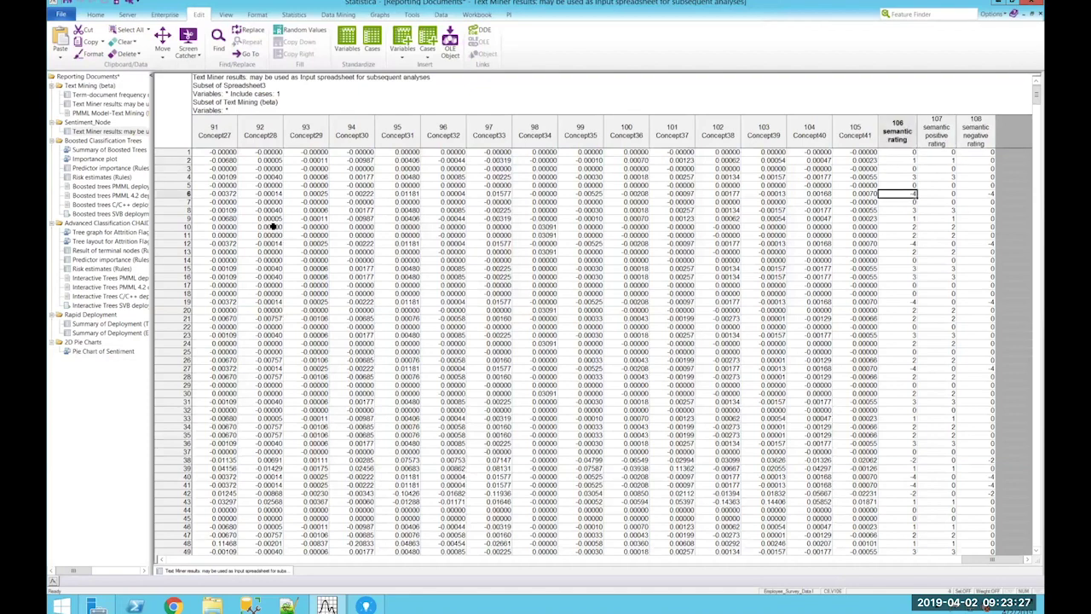
key(Right)
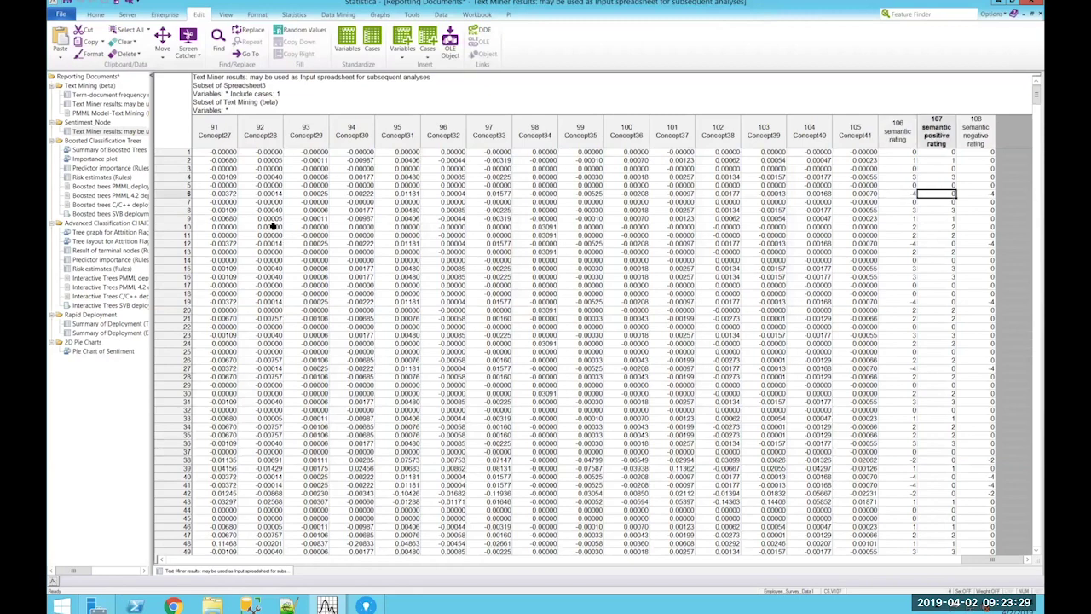
key(Right)
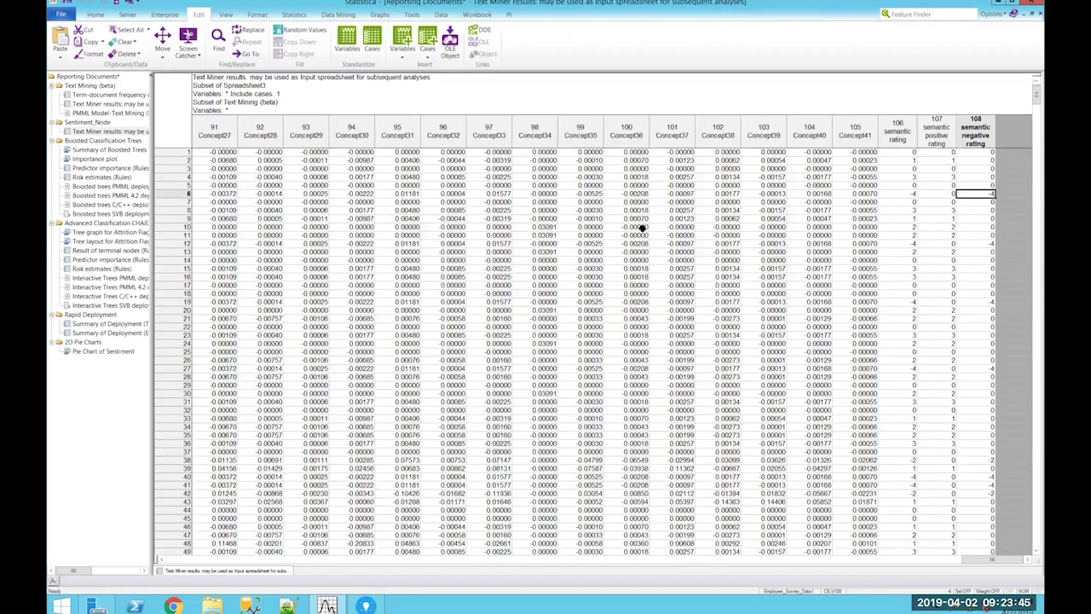
Open the Rules node data, review the Sentiment labels for rows 1, 2 and 6, then minimize it
click(1025, 18)
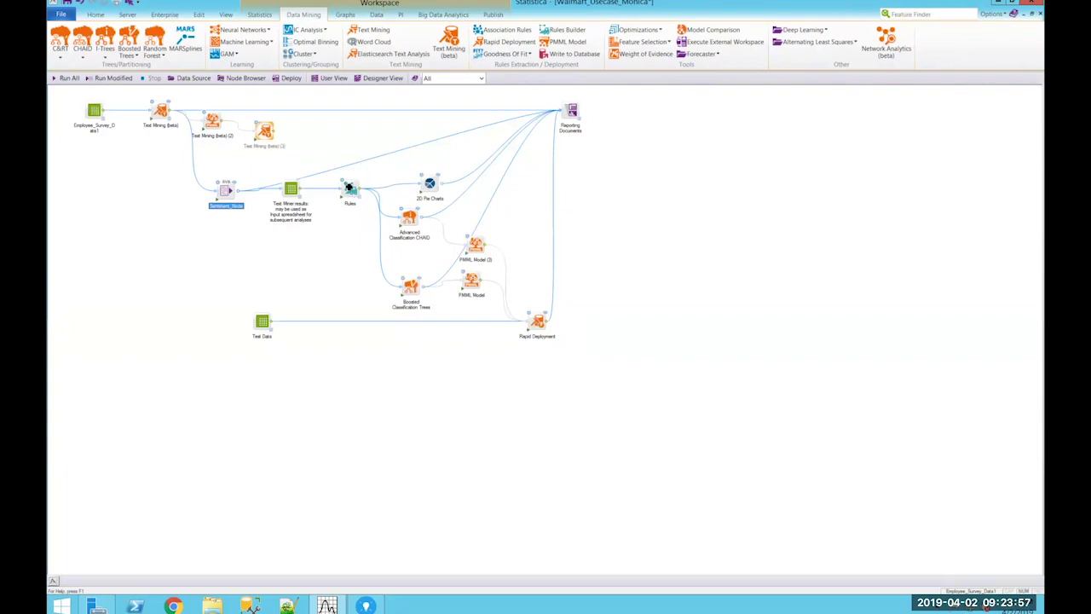
double_click(349, 188)
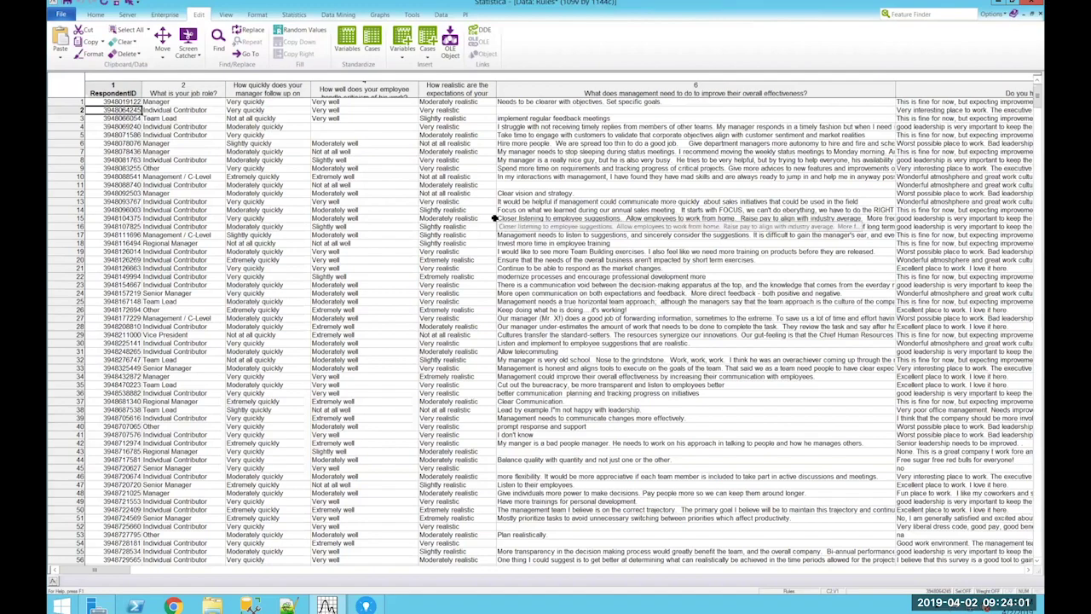
key(End)
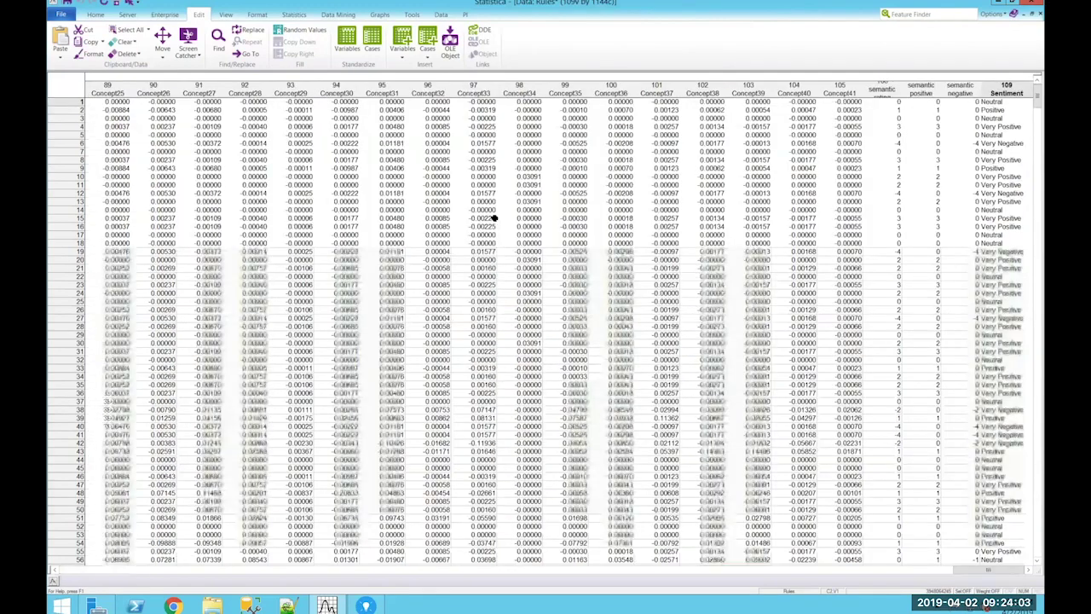
key(Down)
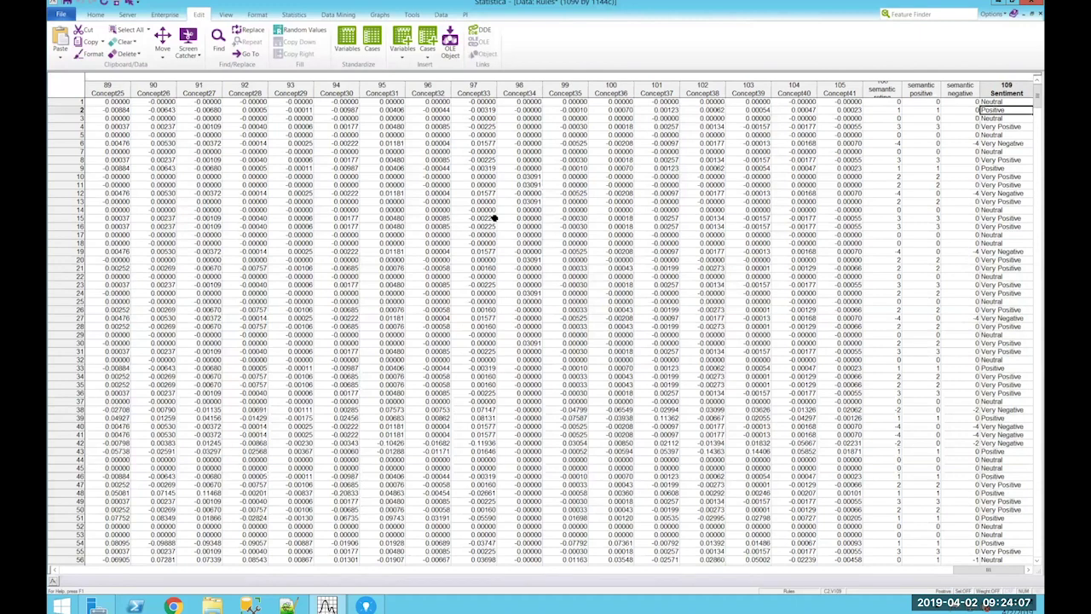
key(Up)
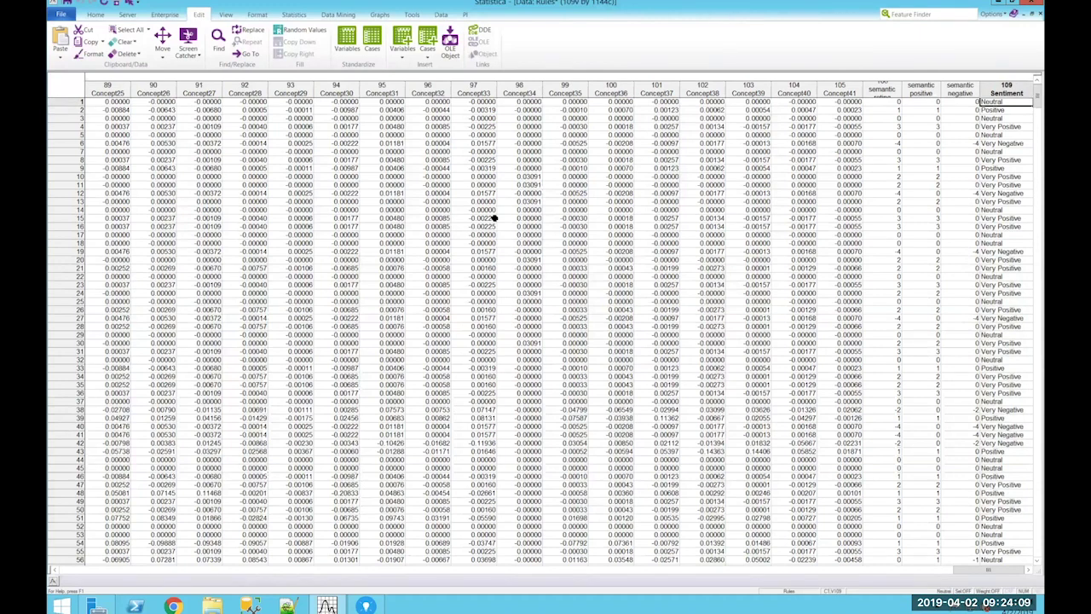
key(Down)
key(Down)
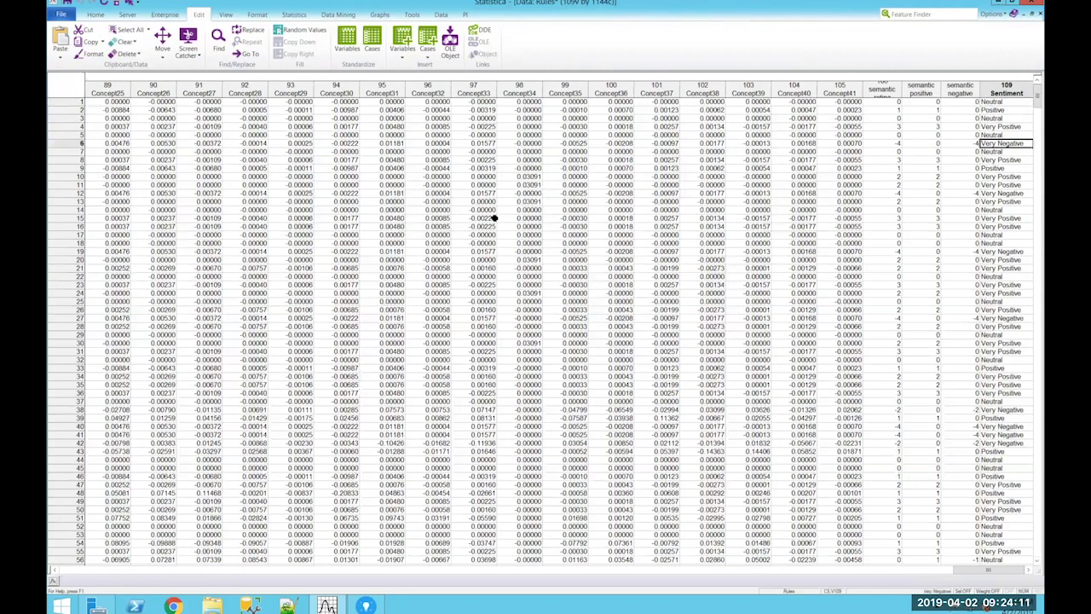
key(Down)
key(Down)
key(Down)
key(Up)
key(Up)
key(Up)
key(Up)
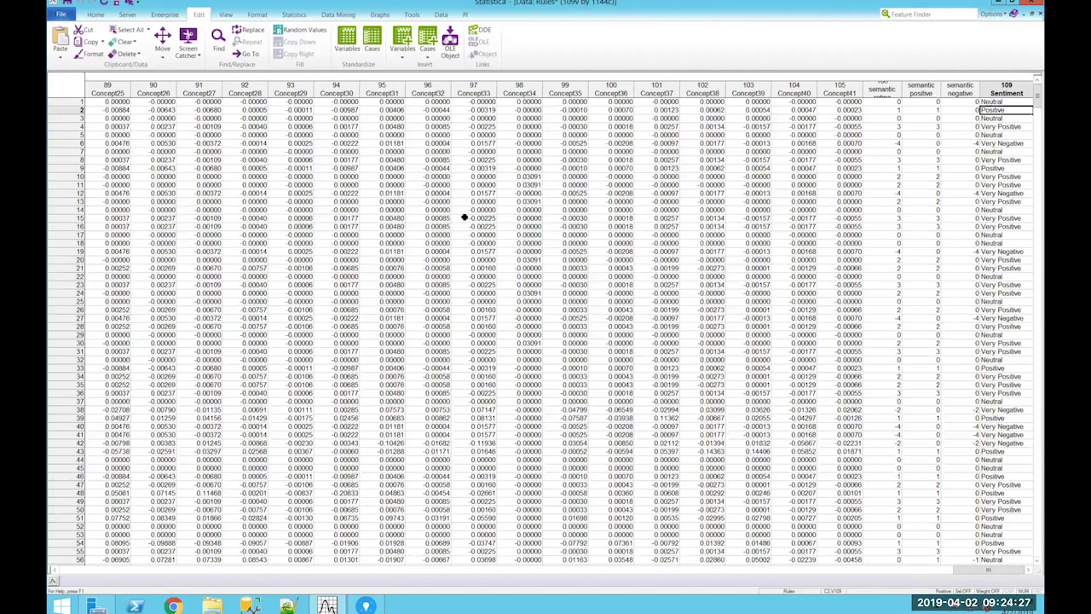
click(1022, 15)
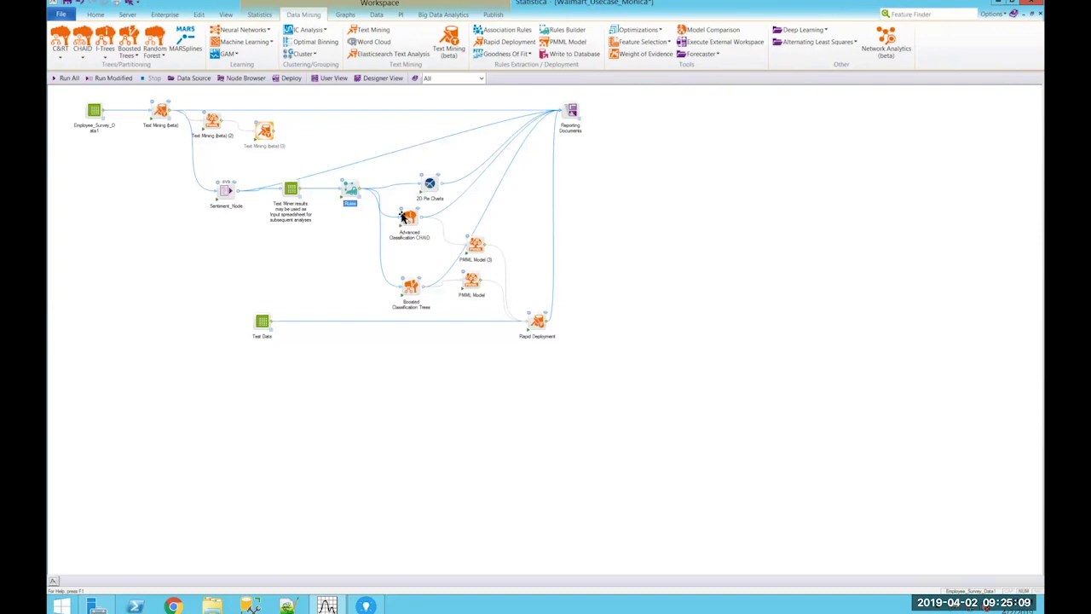
Open the 2D Pie Charts node: Neutral 444 (39%), Very Positive 303 (26%)
double_click(433, 182)
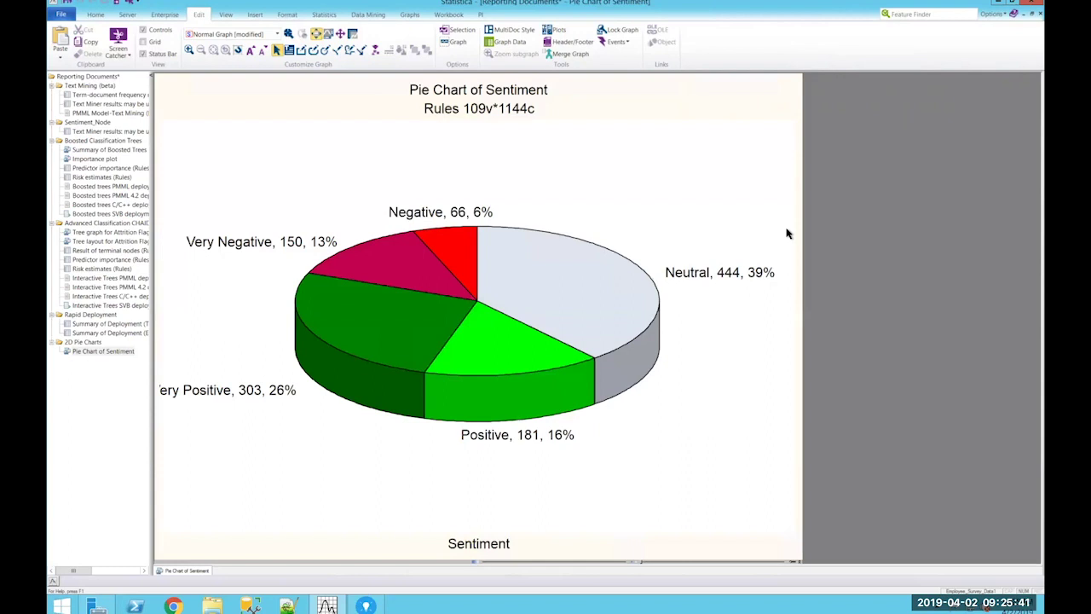
Reopen Reporting Documents with a wider item tree and show Summary of Deployment (Test Data)
click(1025, 19)
click(568, 83)
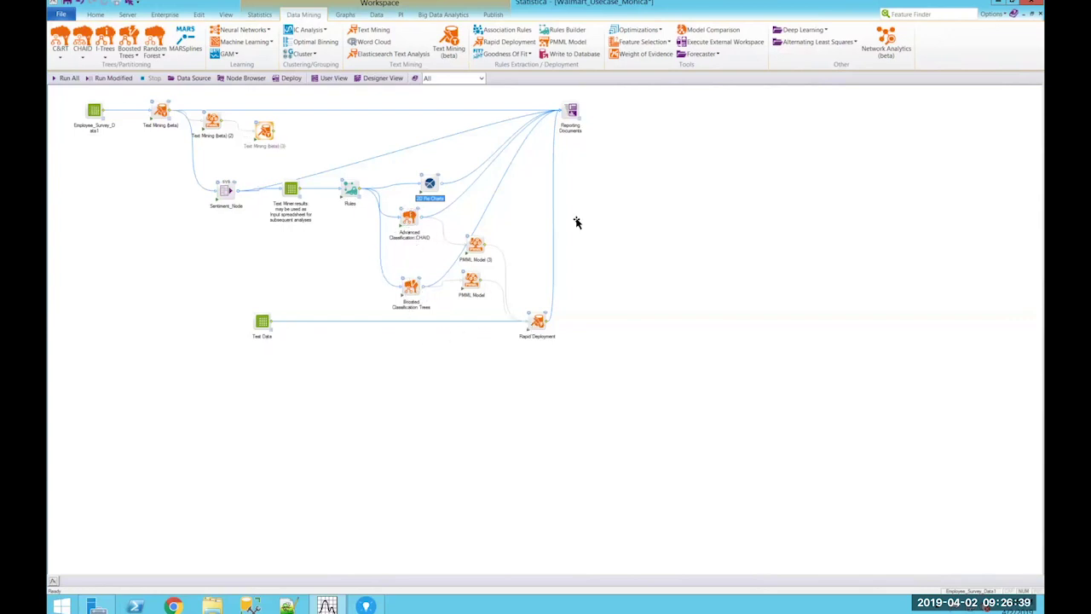
click(579, 121)
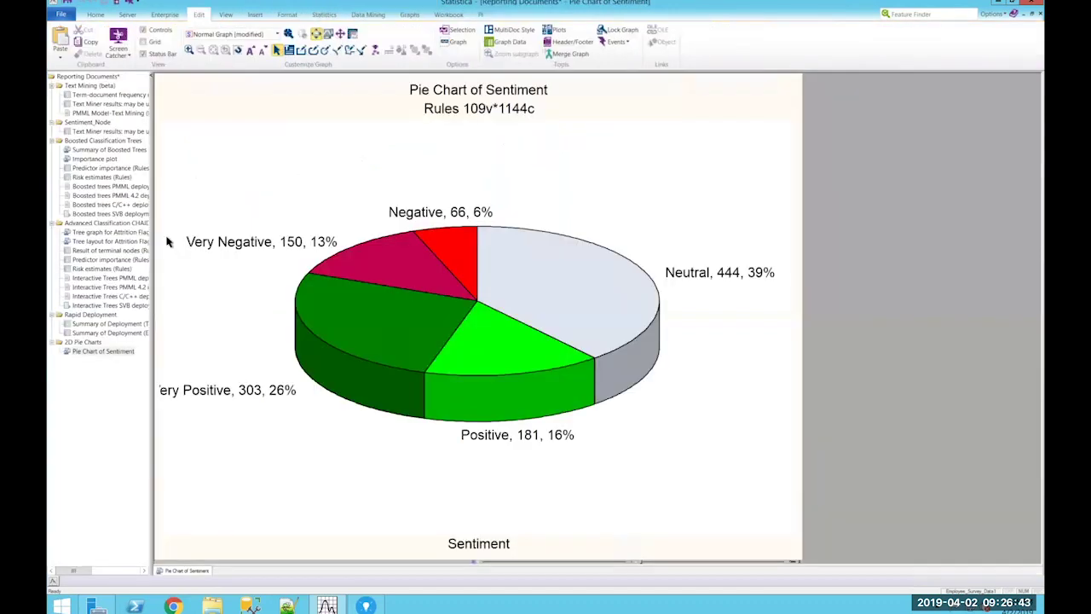
drag(150, 235, 277, 240)
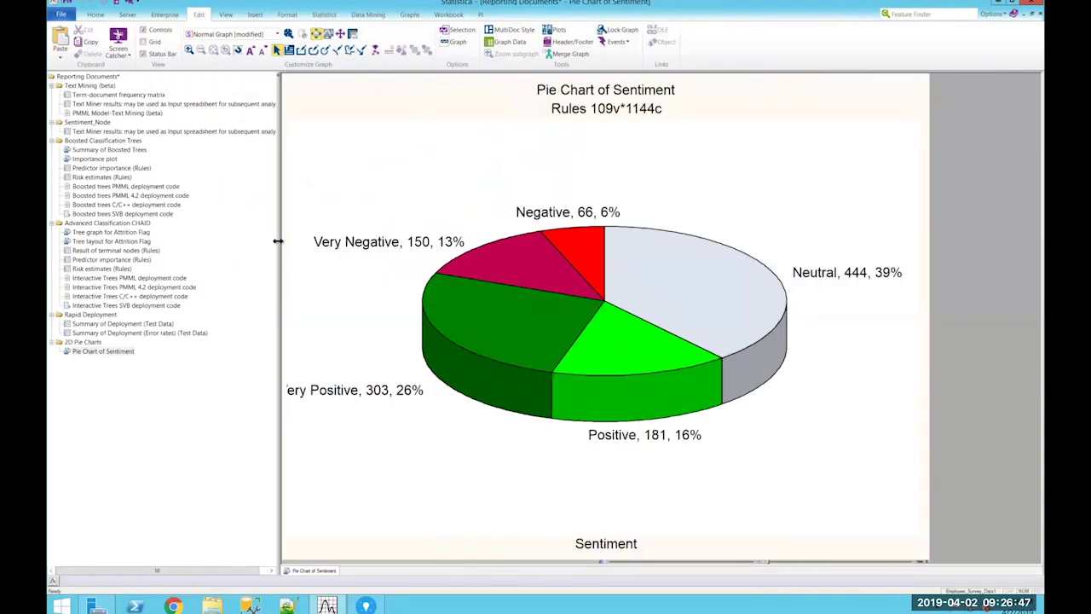
click(164, 324)
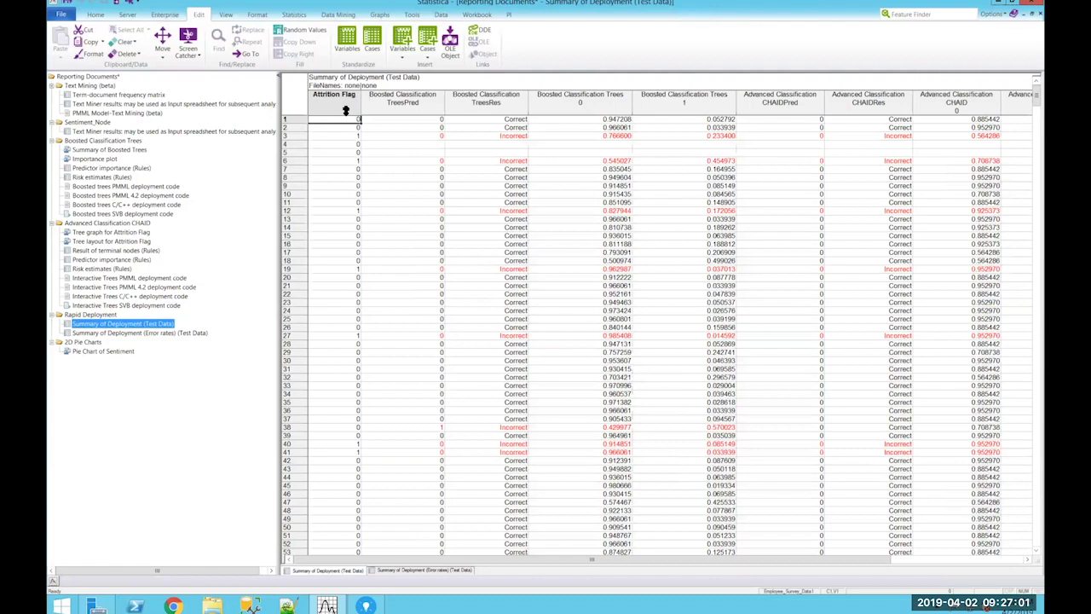
Check the boosted-tree, CHAID and Attrition Flag columns, then scroll right to Voted prediction
click(417, 104)
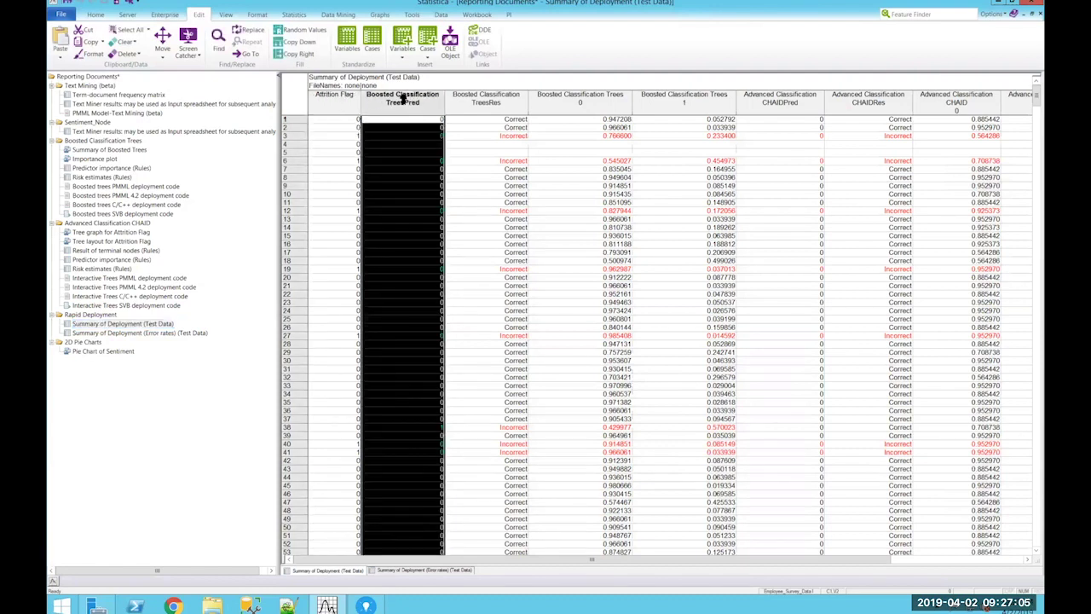
click(796, 98)
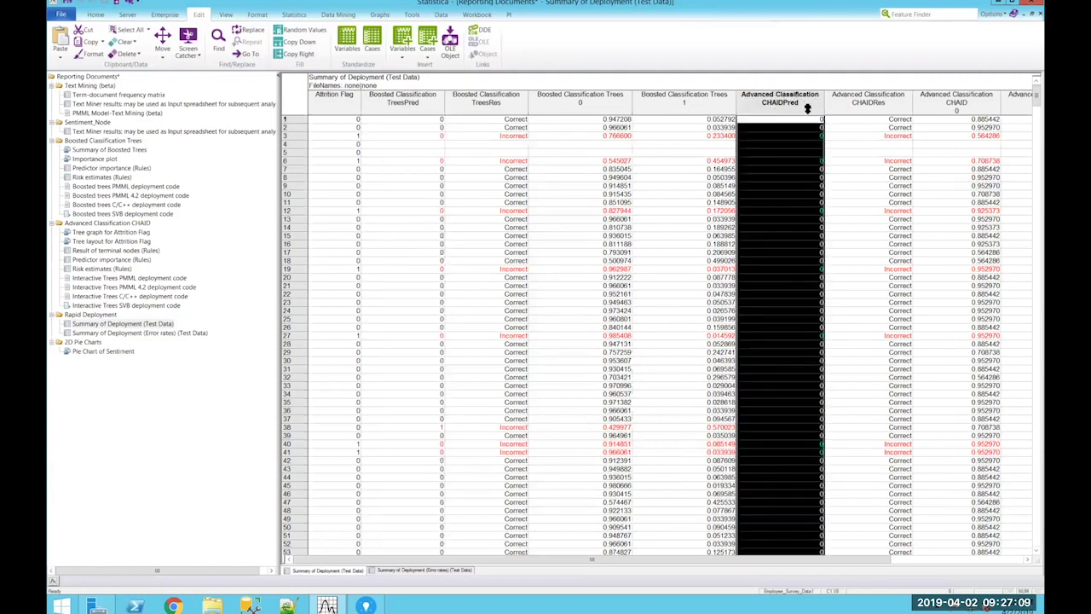
click(509, 111)
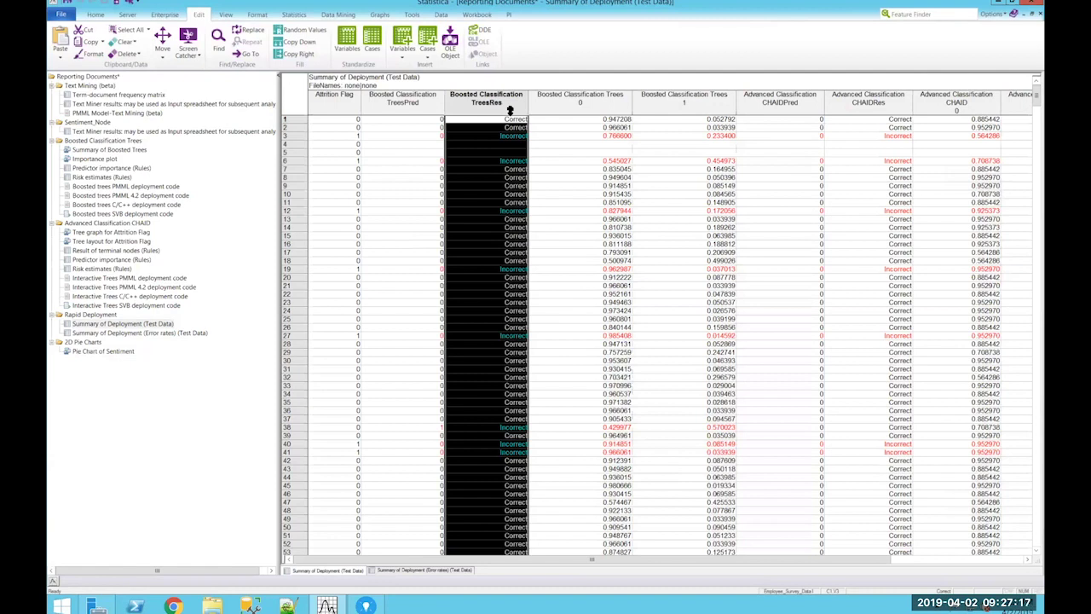
click(330, 109)
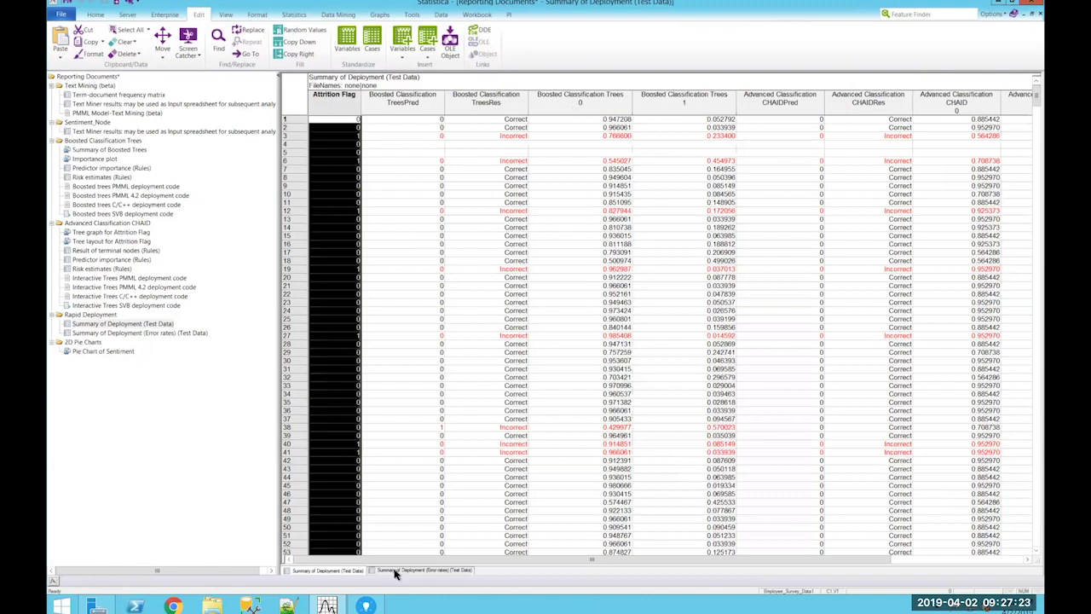
drag(381, 564, 517, 565)
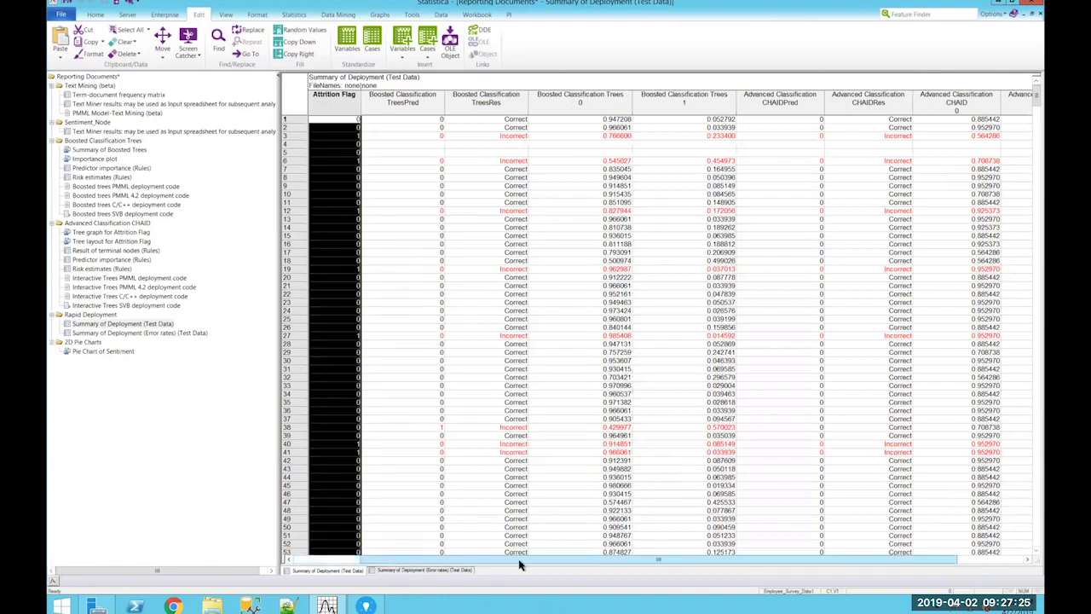
click(975, 105)
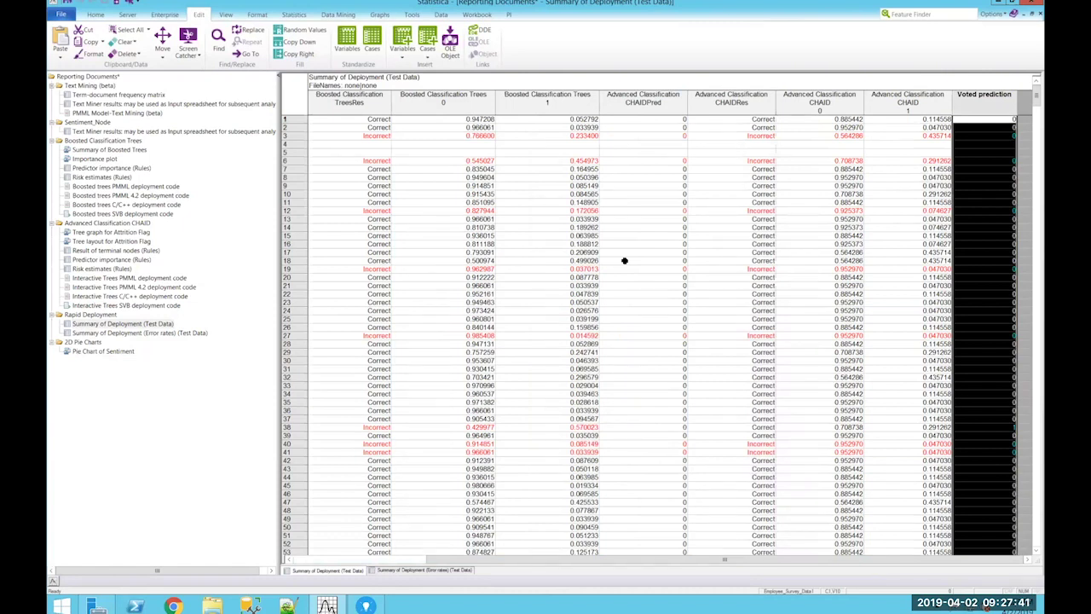
Reselect the Voted prediction column and scroll right to select the NewVar column
click(1007, 138)
click(995, 109)
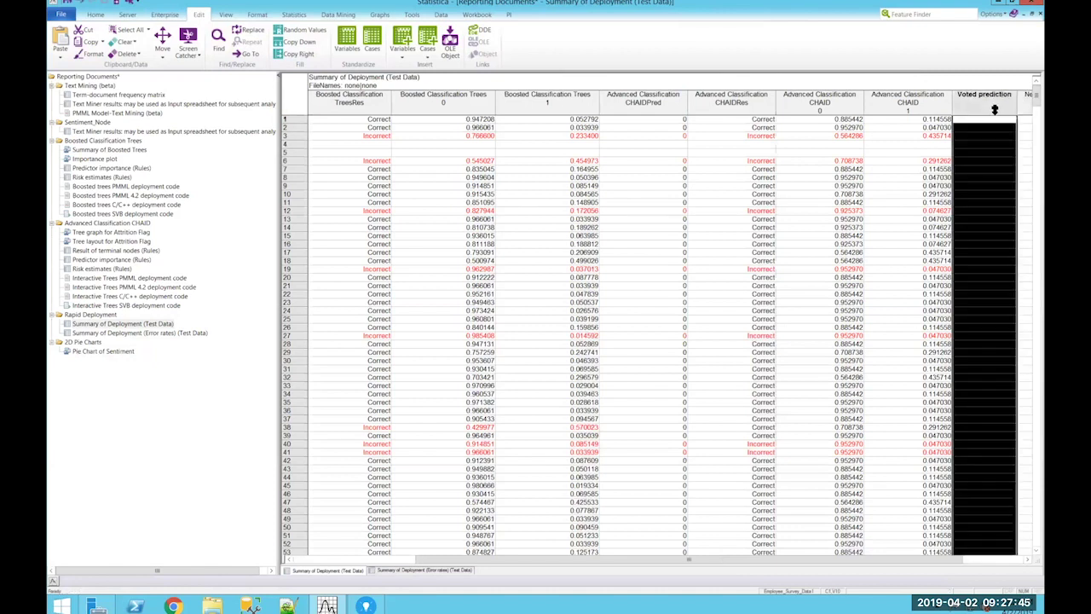
drag(599, 559, 753, 504)
click(953, 101)
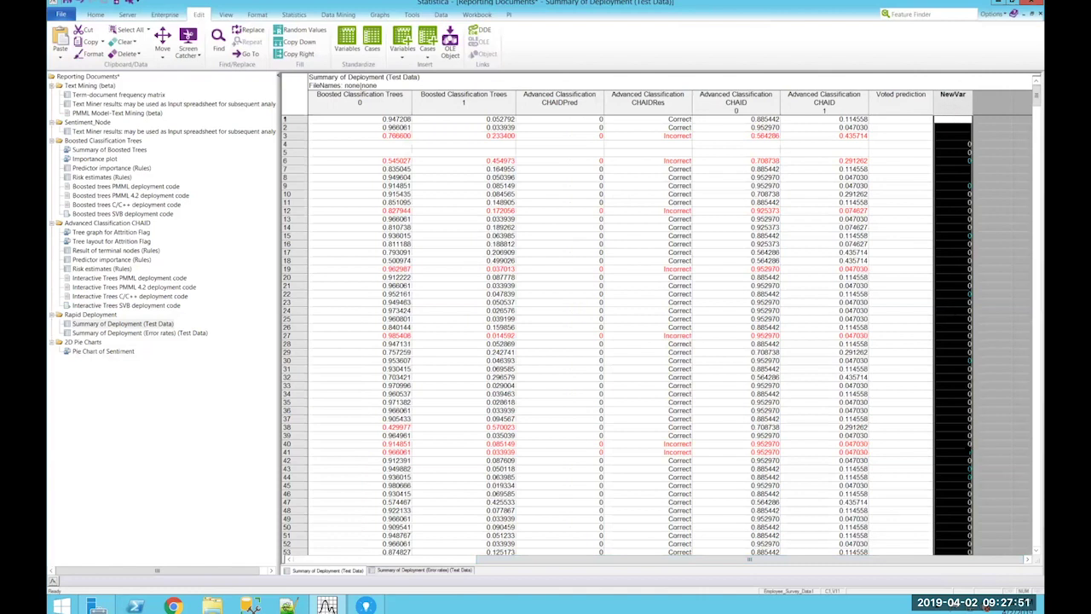
Check a NewVar cell, then close the deployment summary and maximize the workflow workspace
click(965, 452)
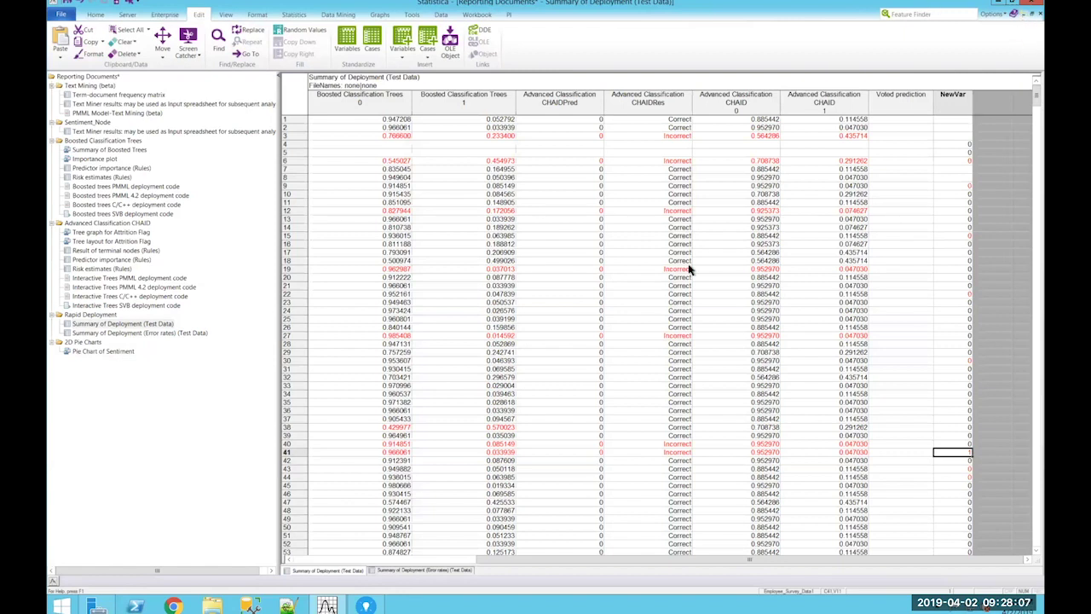
key(ctrl+F4)
click(576, 81)
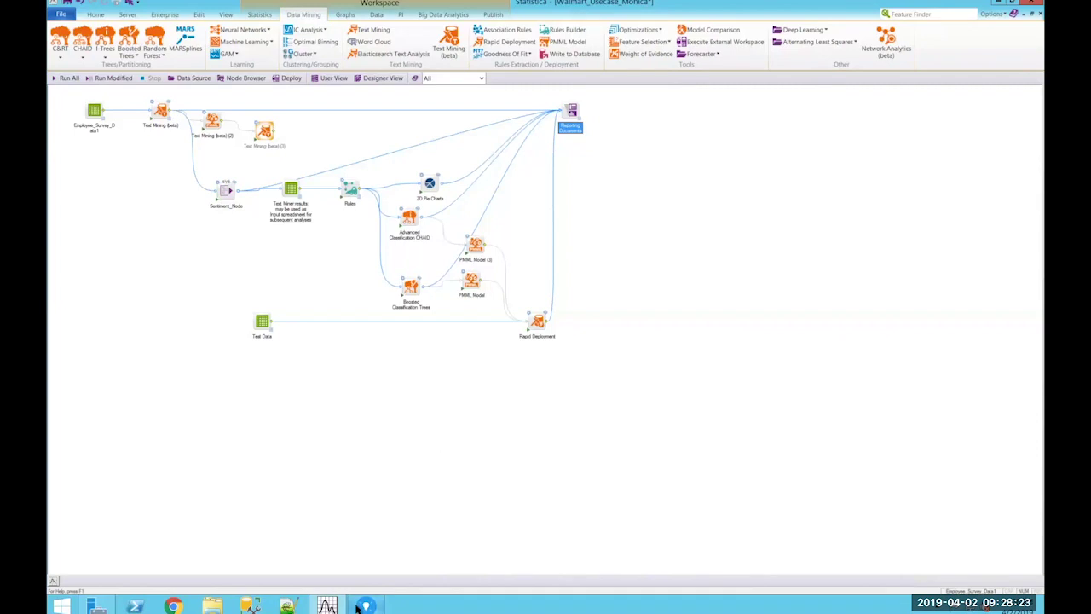
Switch back to Spotfire and show the dashboard's Employee Sentiment page
key(alt+Tab)
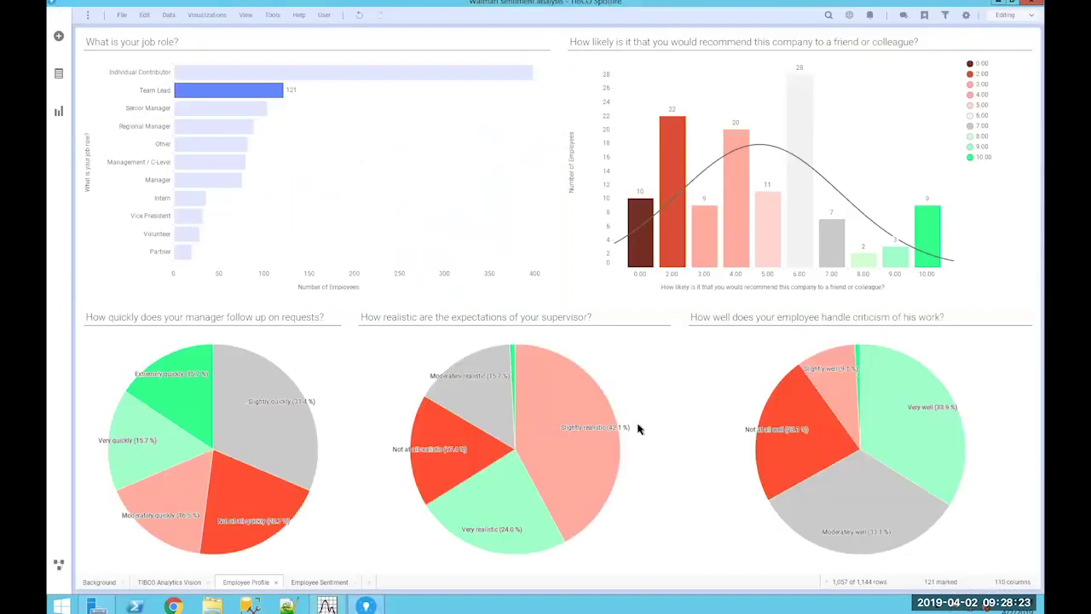
click(318, 582)
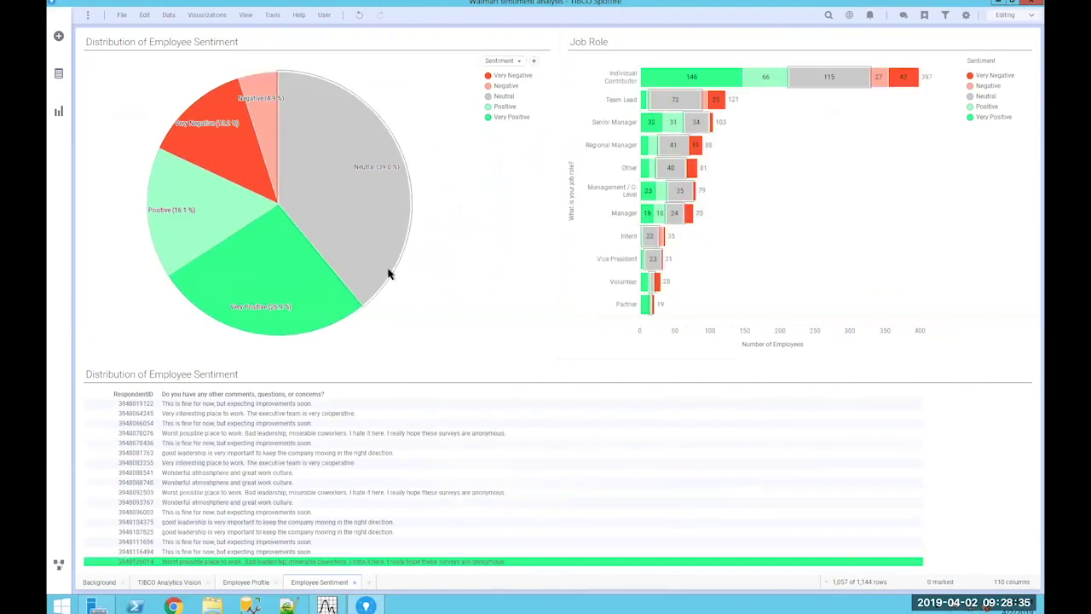
mouse_move(386, 271)
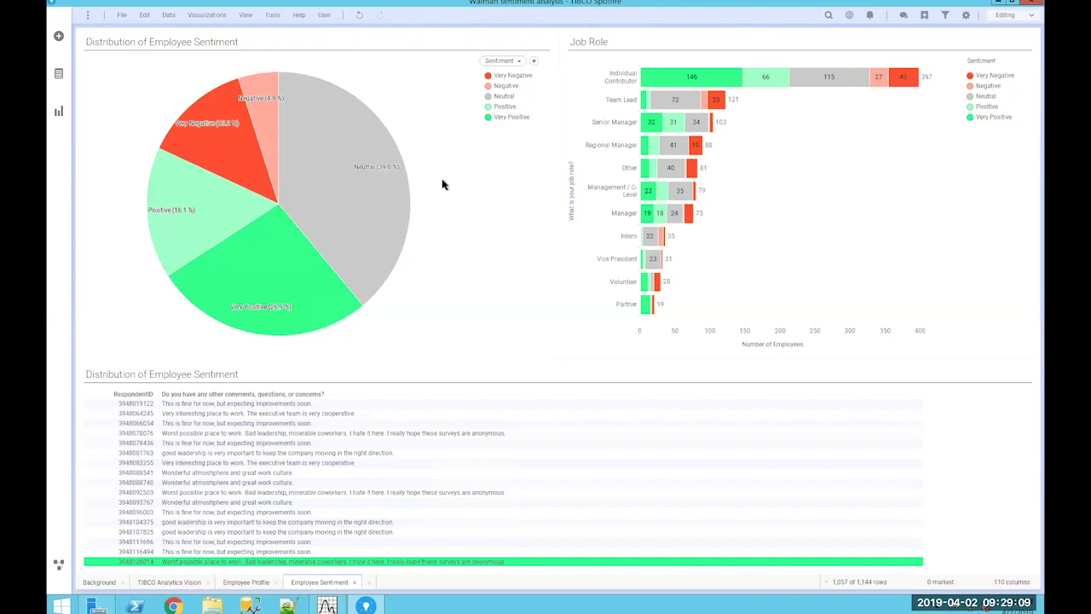
Try the Neutral, Very Positive and Positive pie slices, then mark only Very Negative sentiment
click(383, 200)
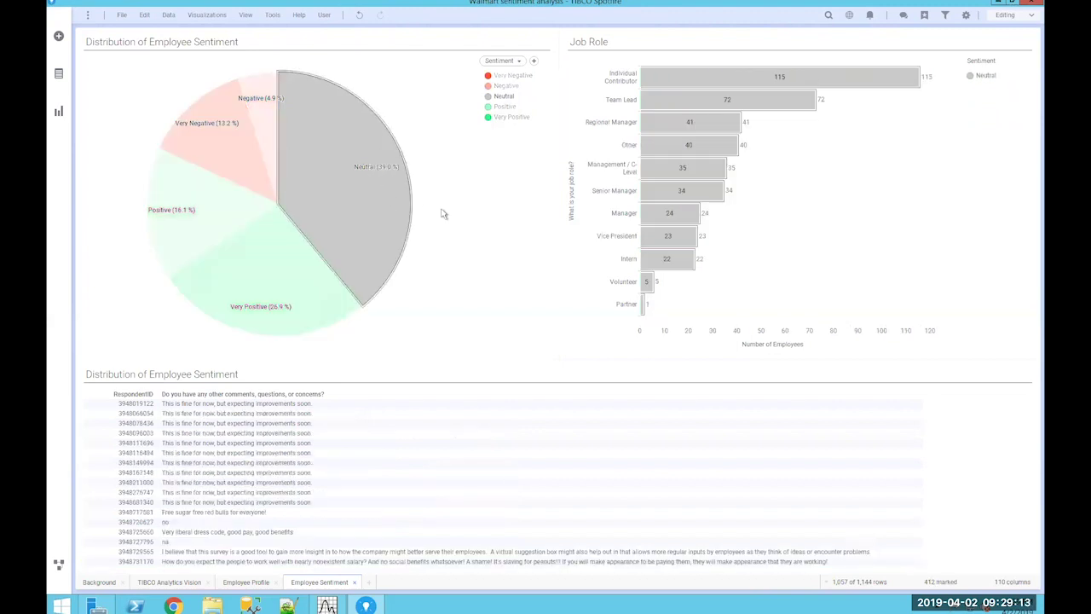
click(279, 295)
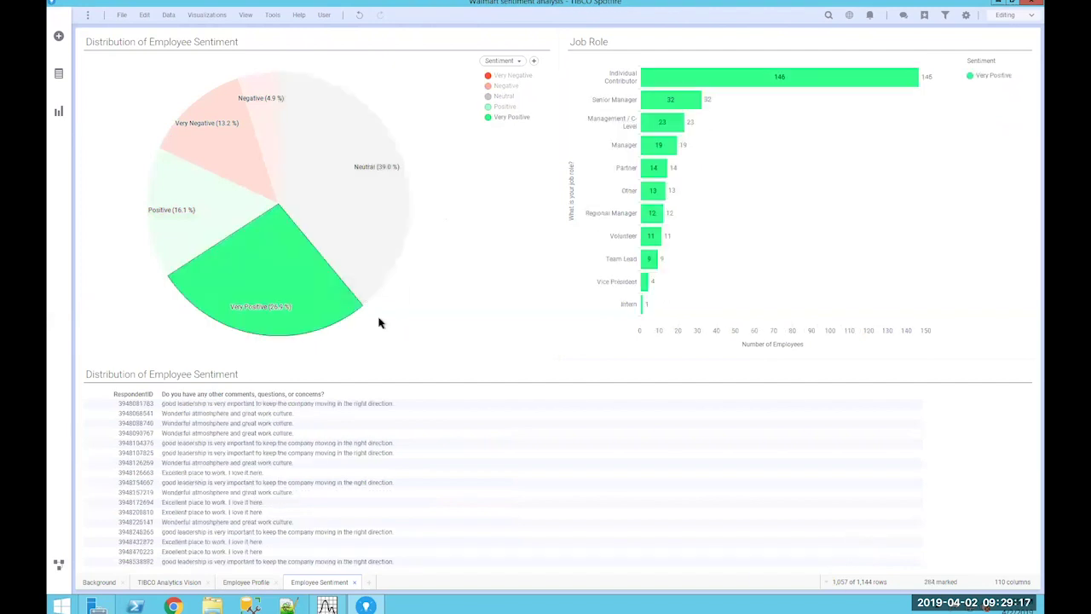
click(234, 228)
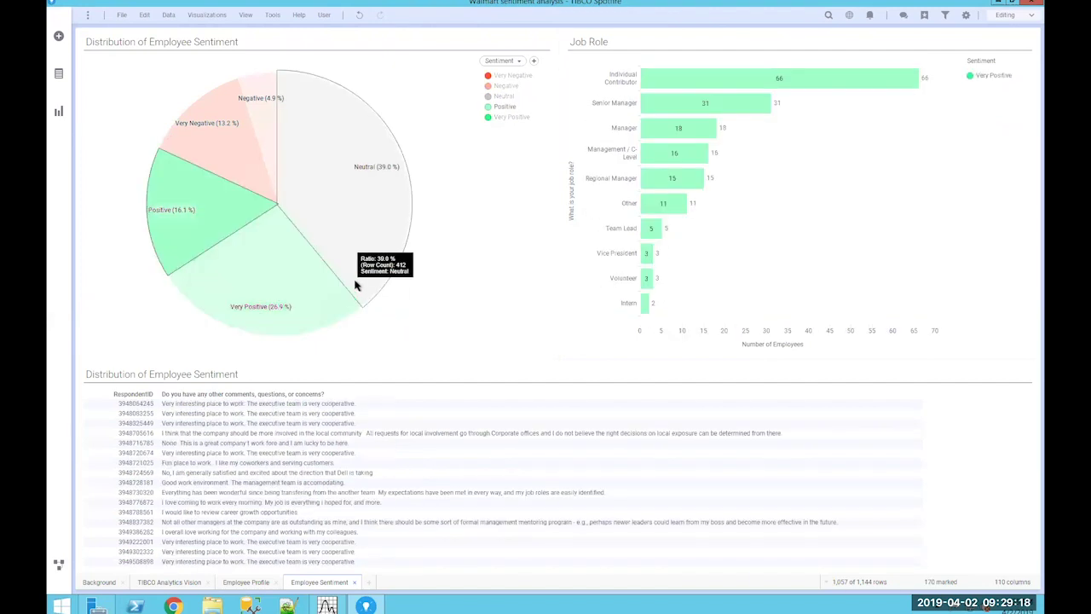
click(471, 242)
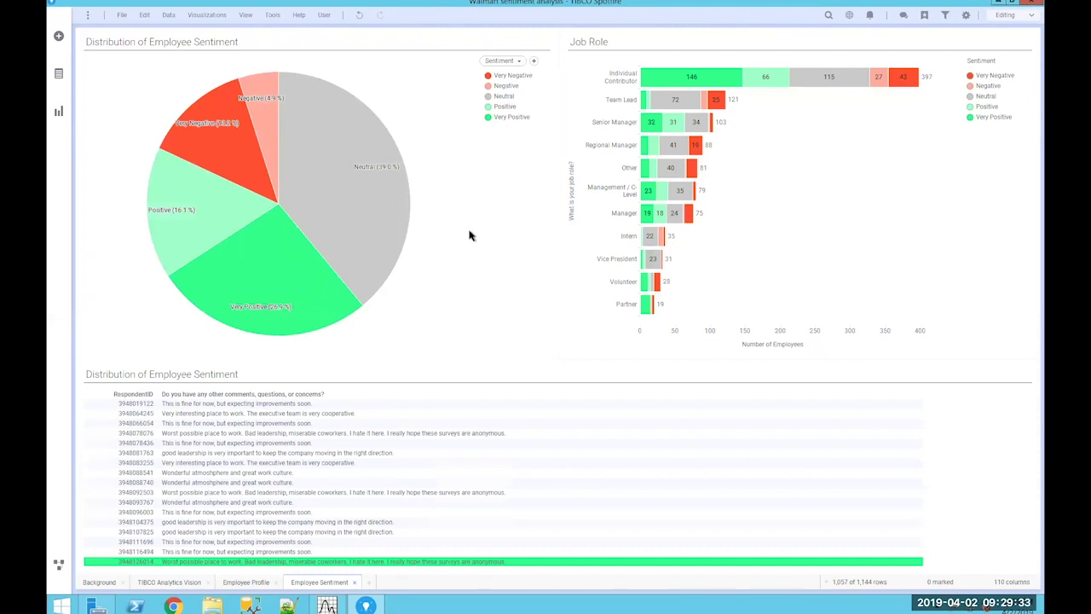
mouse_move(194, 140)
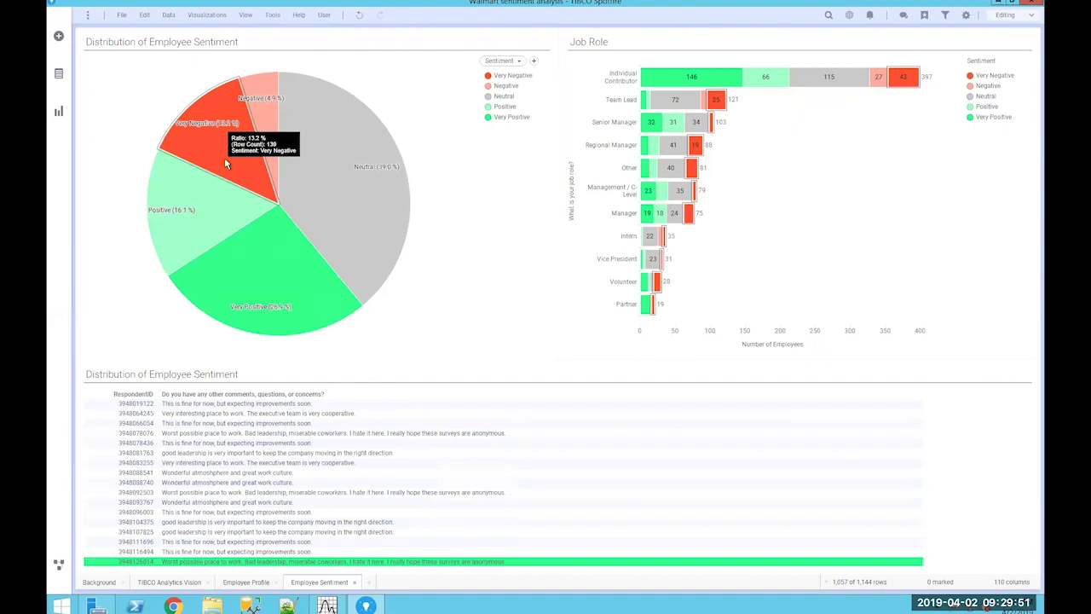
click(226, 162)
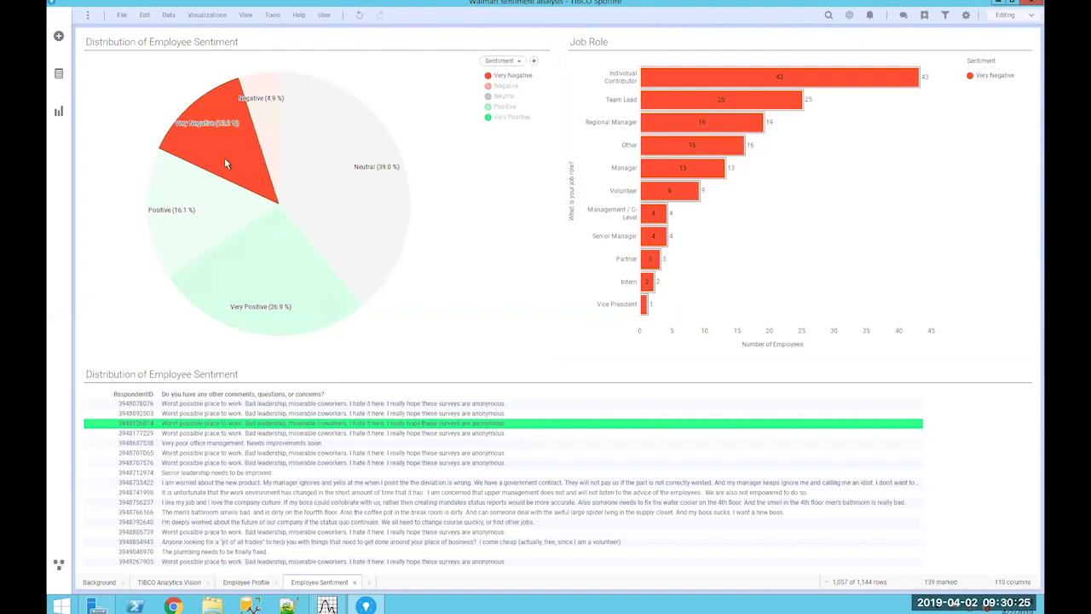
click(226, 163)
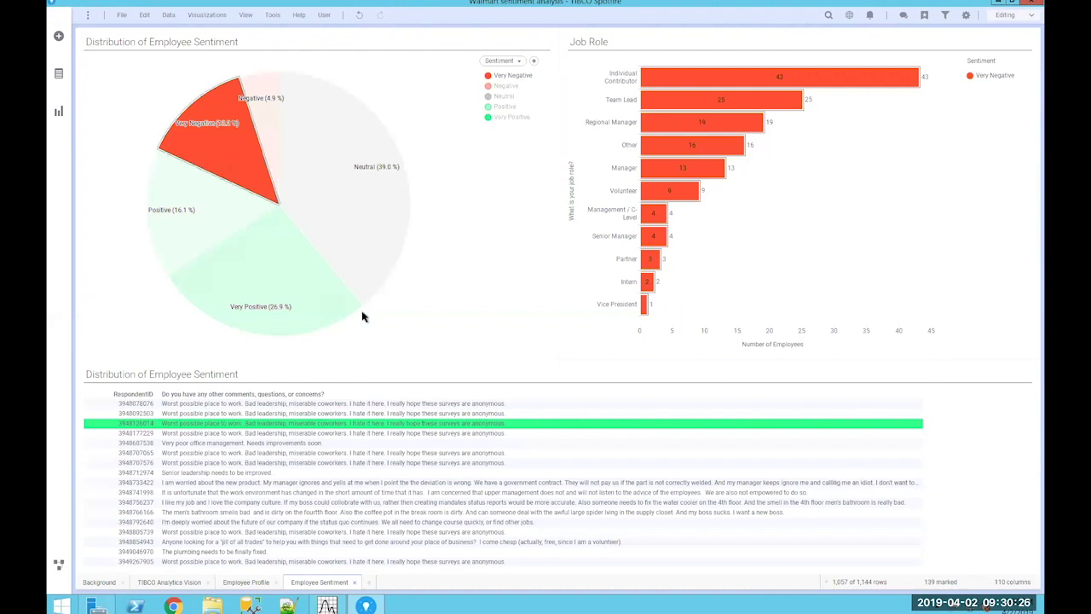
Mark the very negative comment that worries about the new product
click(358, 408)
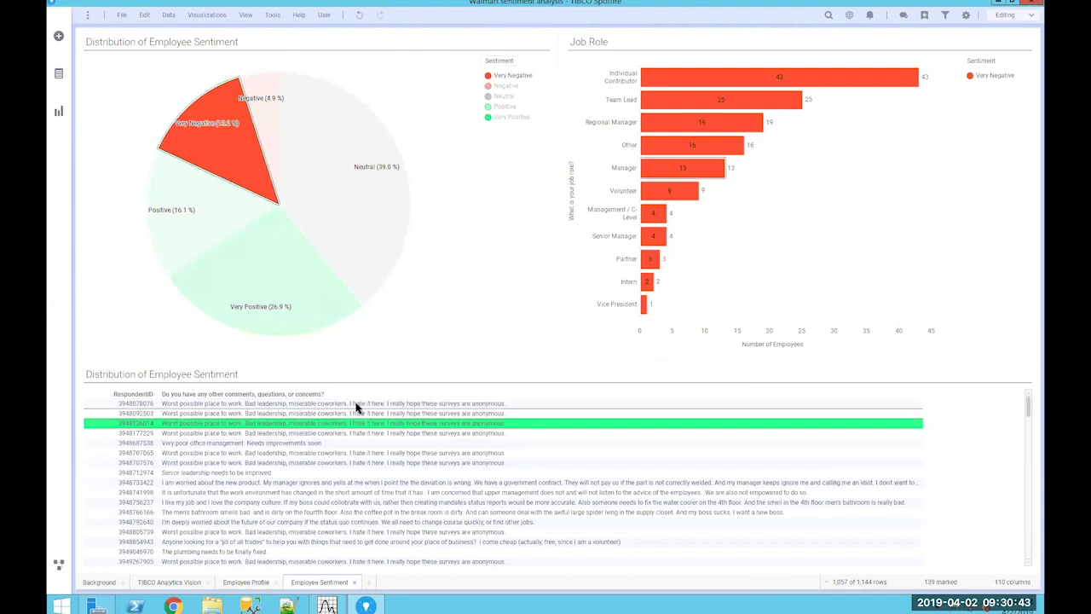
click(358, 406)
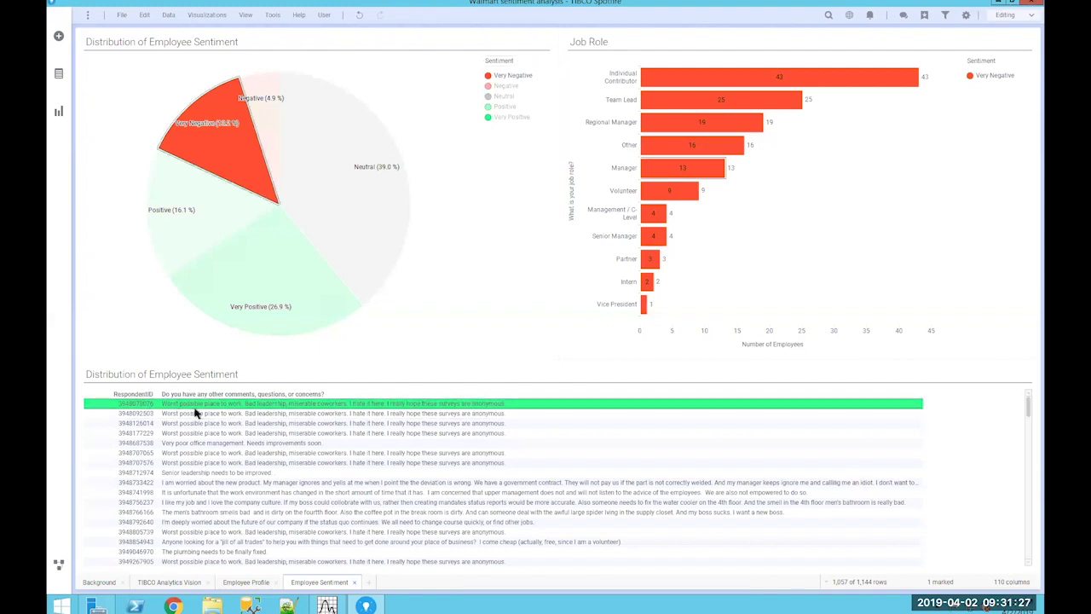
click(289, 485)
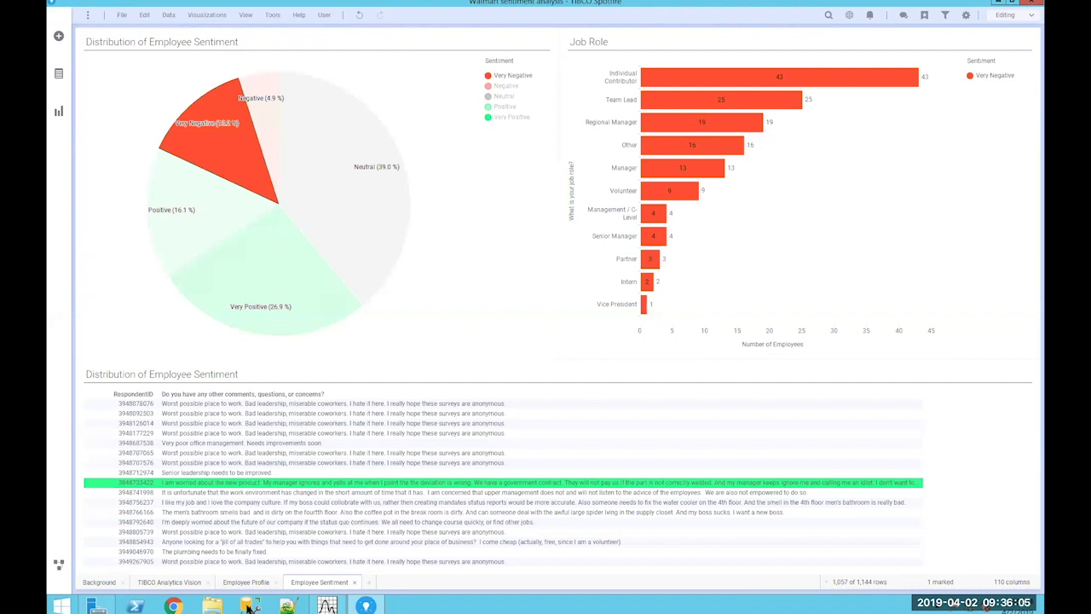
Open the Sentiment_Node's Text Miner results spreadsheet in Statistica
click(327, 607)
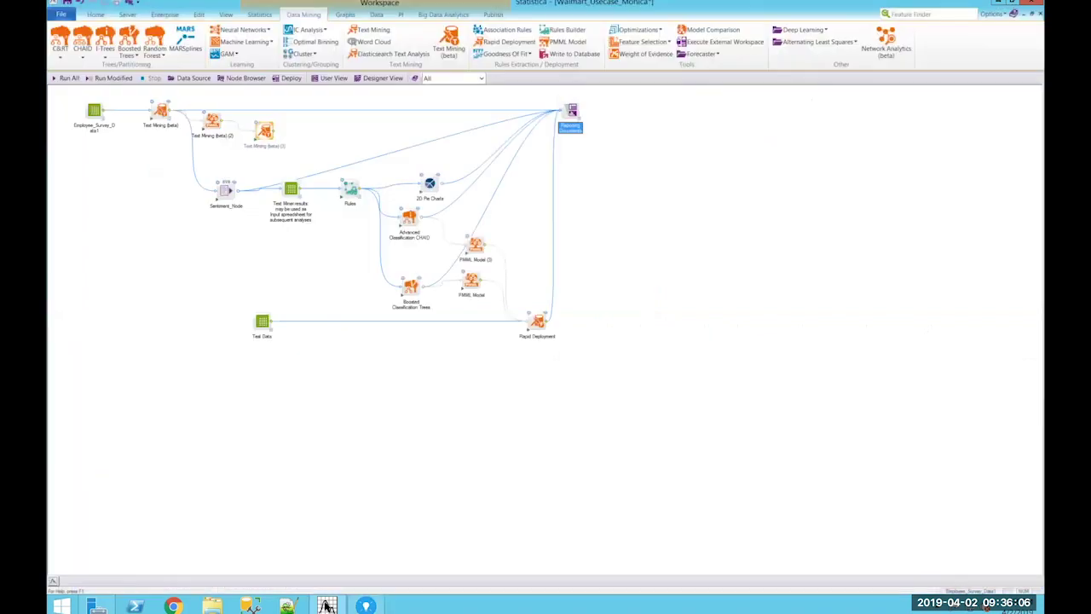
click(232, 186)
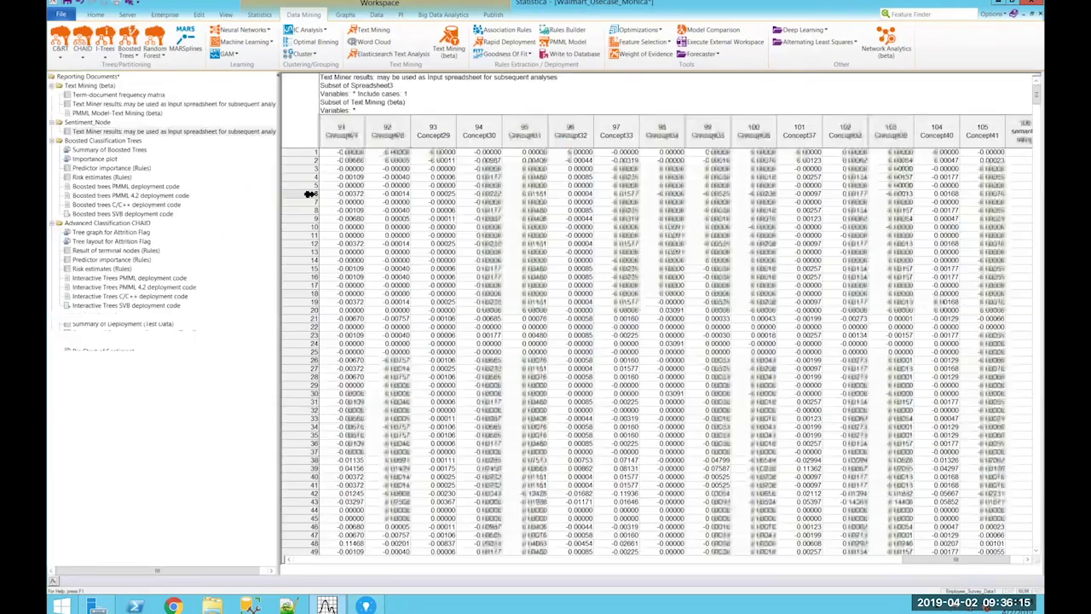
click(443, 184)
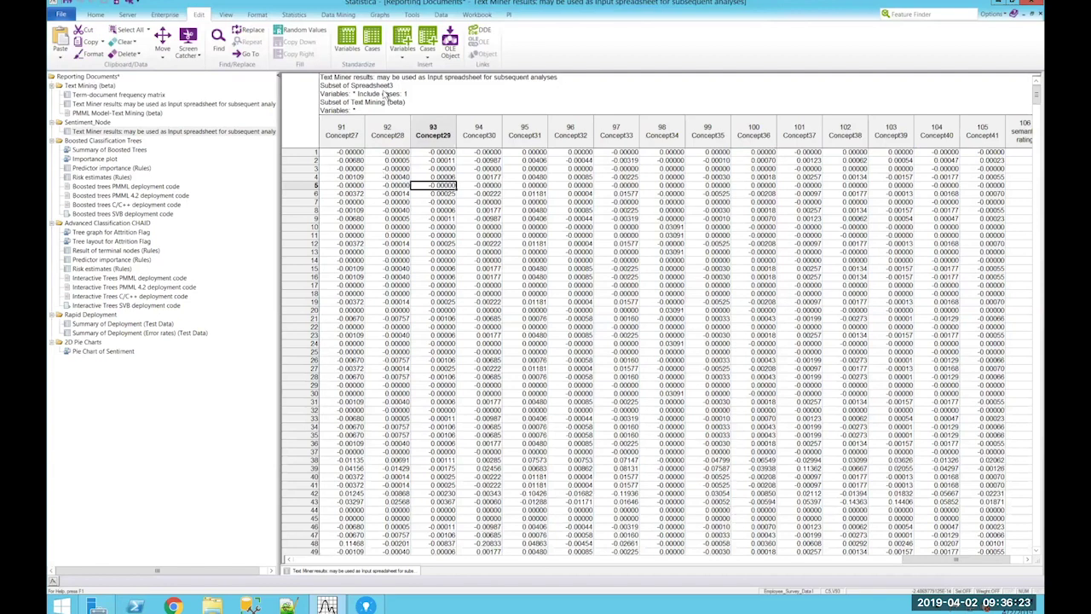
Move back from Concept28 to the first term column, accomod, then minimize the results window
click(394, 177)
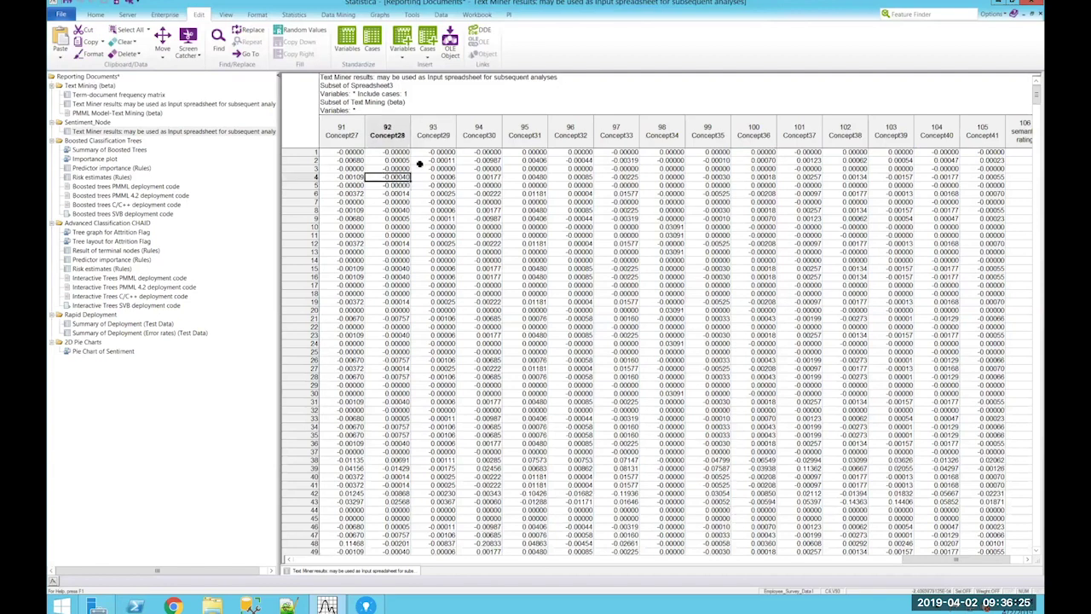
key(Left)
key(Left)
key(Left)
key(Left)
key(Left)
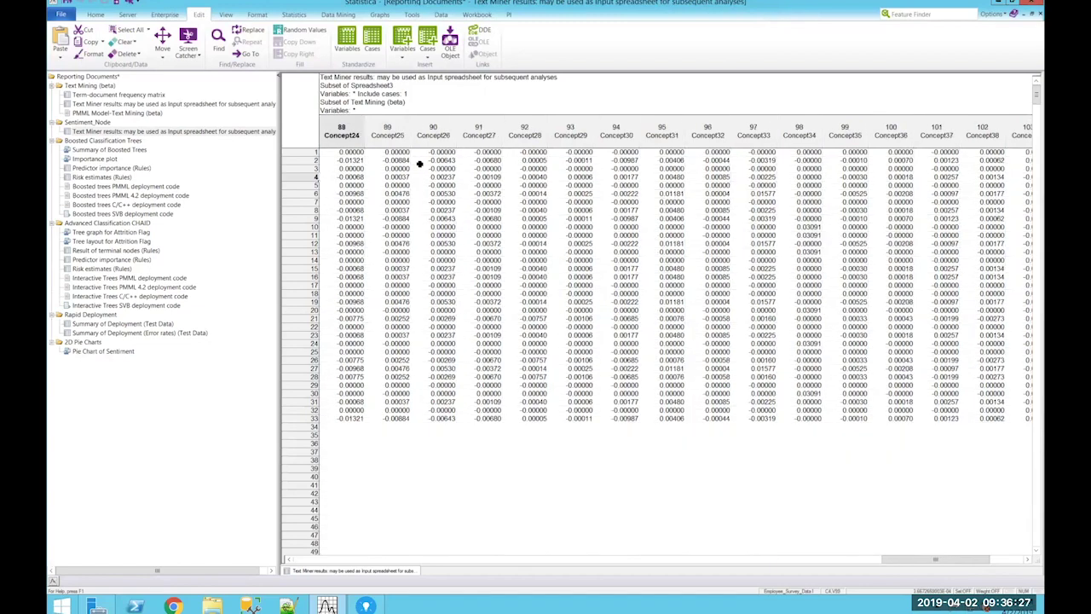
key(Left)
key(Left)
key(Left)
key(Left)
key(Left)
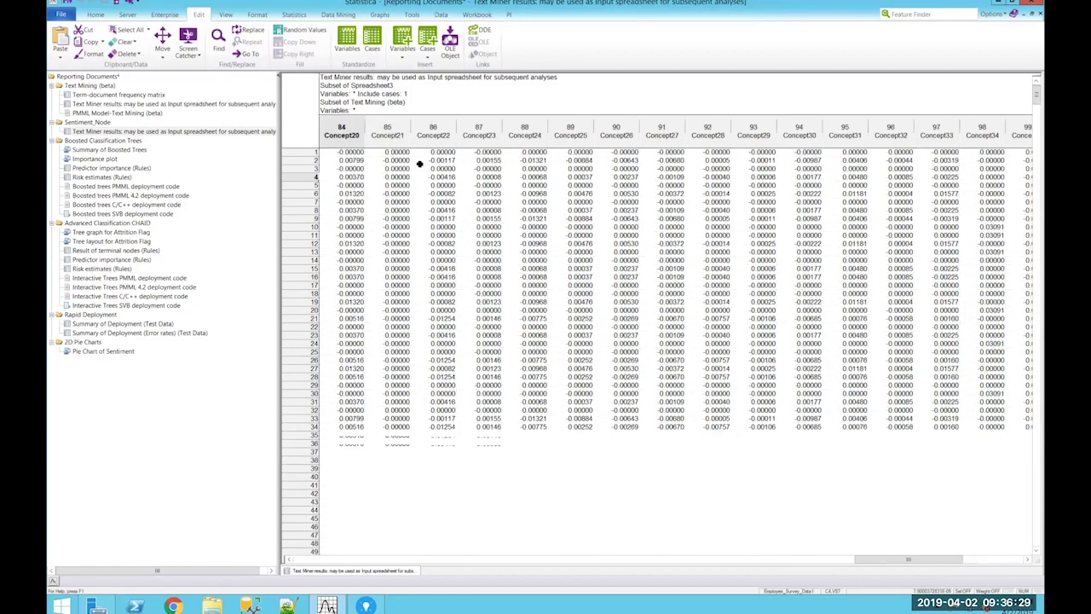
key(Left)
key(Left)
key(Left)
key(Left)
key(Left)
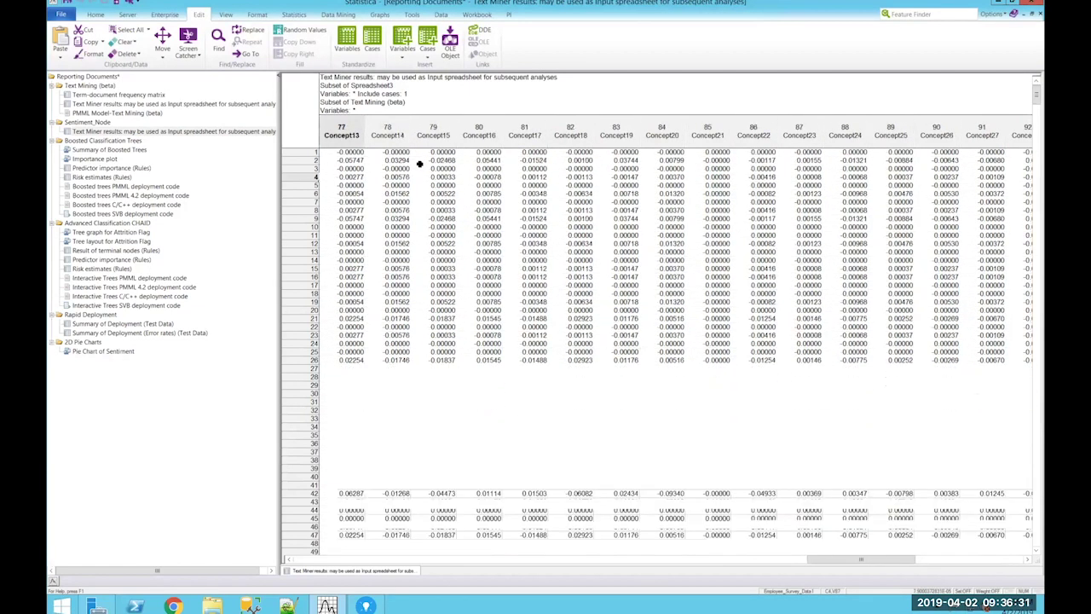
key(Left)
key(Left)
key(Left)
key(Left)
key(Left)
key(Left)
key(Left)
key(Left)
key(Left)
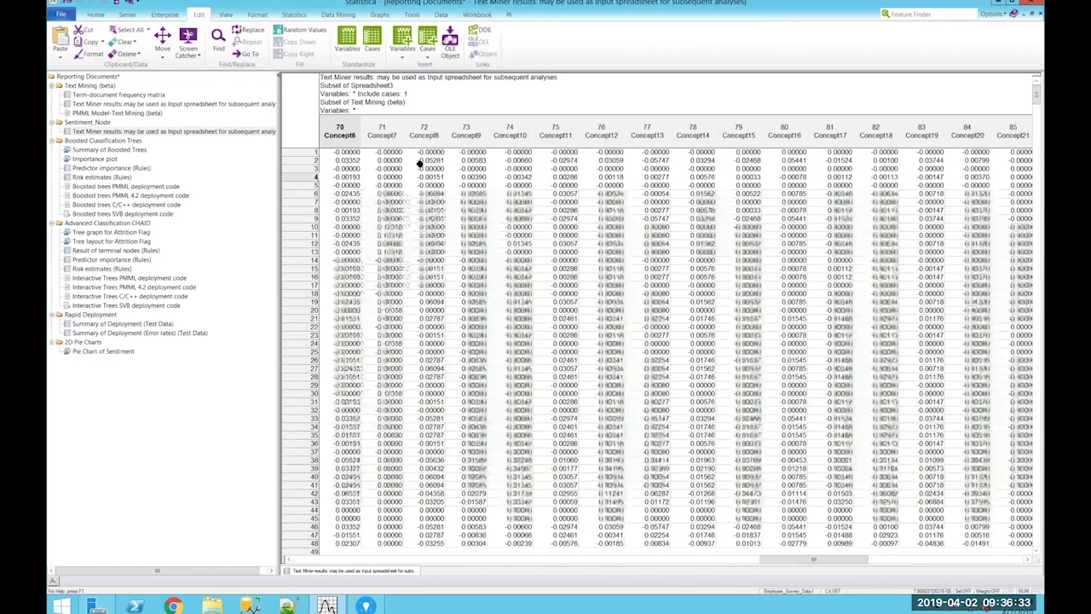
key(Left)
key(Left)
key(Left)
key(Left)
key(Left)
key(Left)
key(Left)
key(Left)
key(Left)
key(Left)
key(Left)
key(Left)
key(Left)
key(Left)
key(Left)
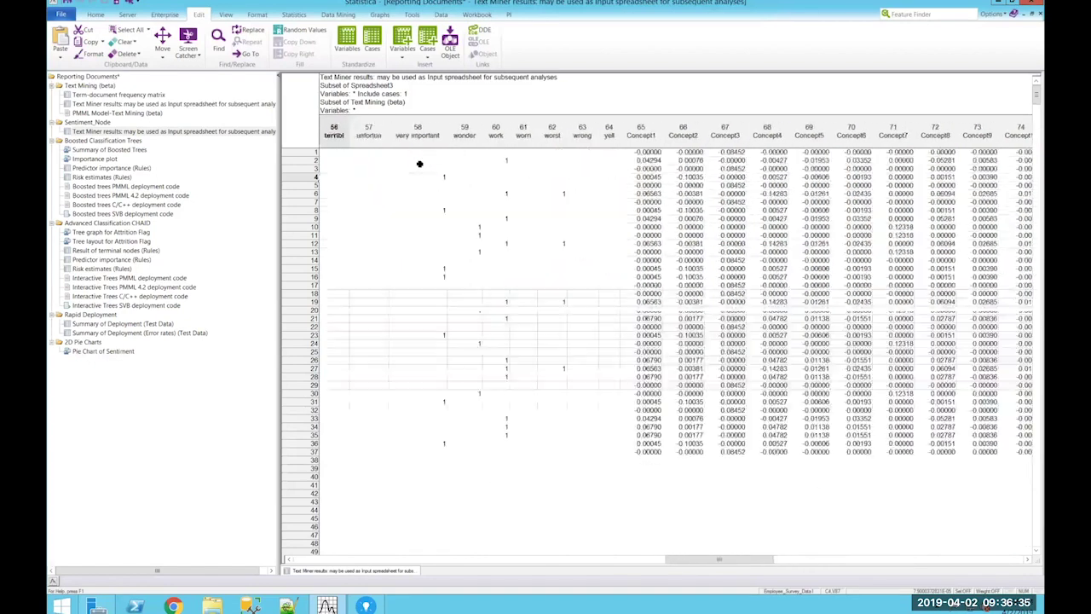
key(Left)
key(Left)
key(Left)
key(Left)
key(Left)
key(Left)
key(Left)
key(Left)
key(Left)
key(Left)
key(Left)
key(Left)
key(Left)
key(Left)
key(Left)
key(Left)
key(Left)
key(Left)
key(Left)
key(Left)
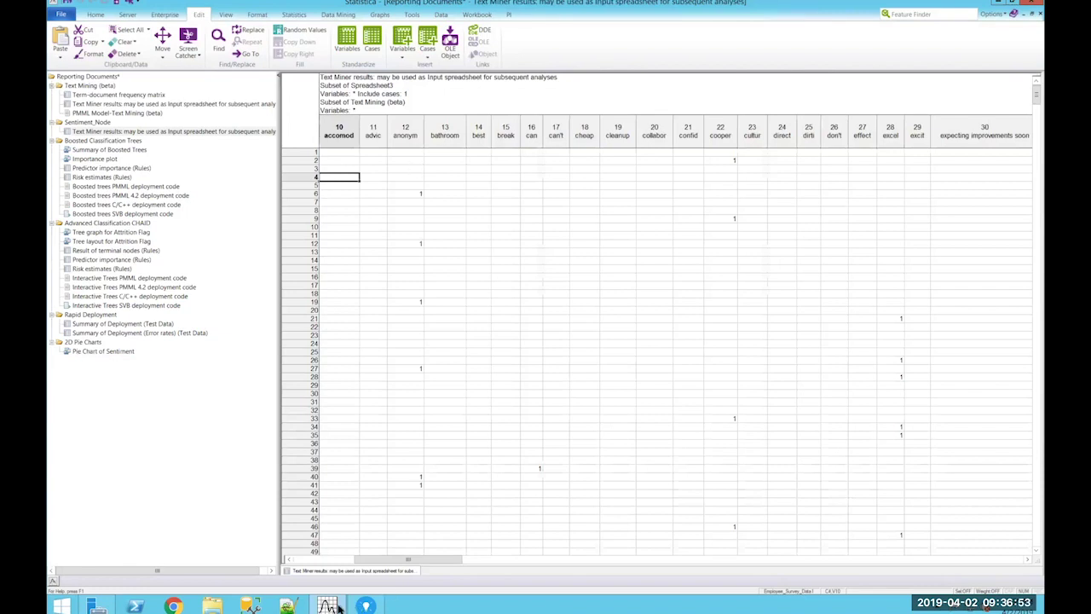
click(1027, 21)
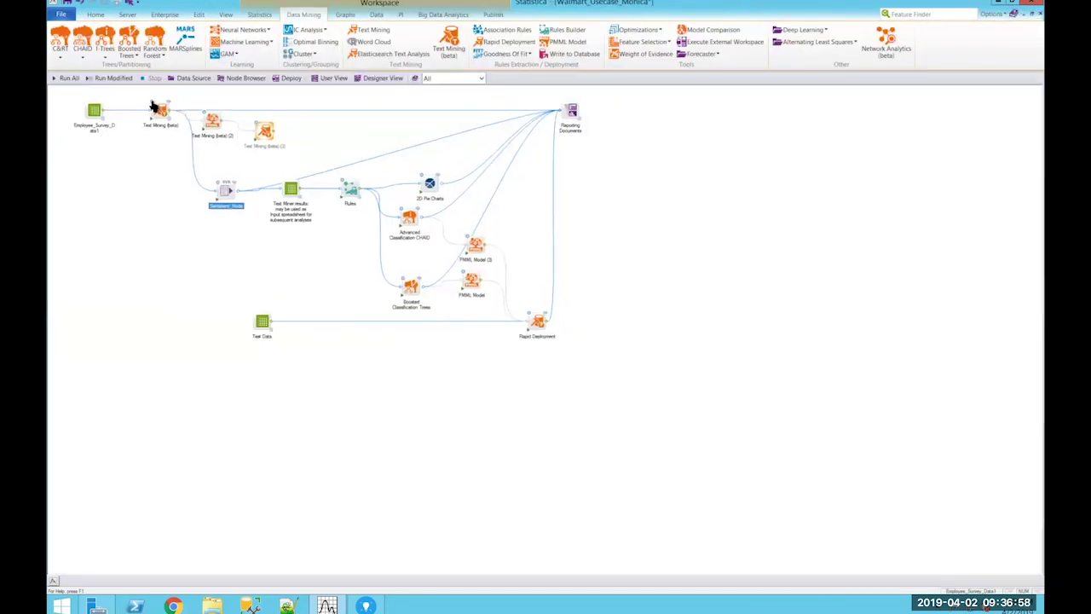
double_click(156, 108)
click(422, 245)
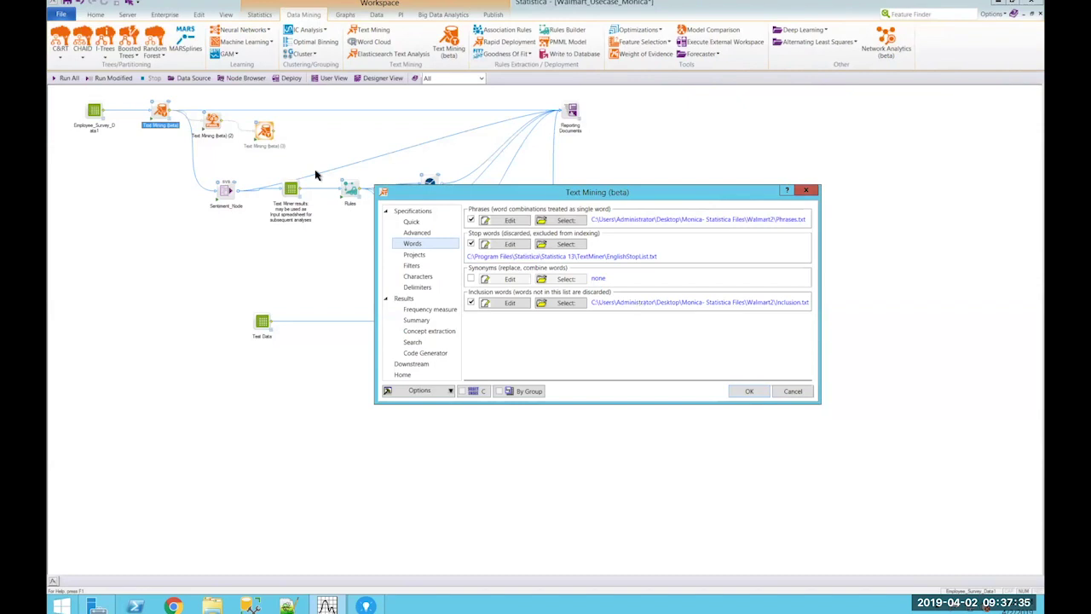
key(Escape)
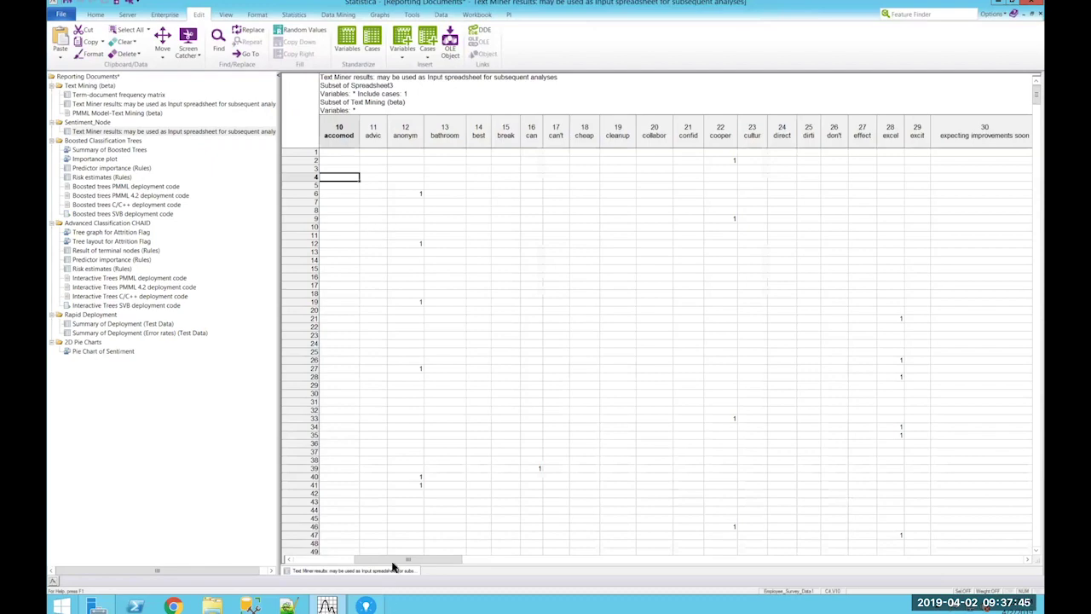
Scroll left to the survey text answers and check the anonym flag for response 6
drag(382, 564, 349, 562)
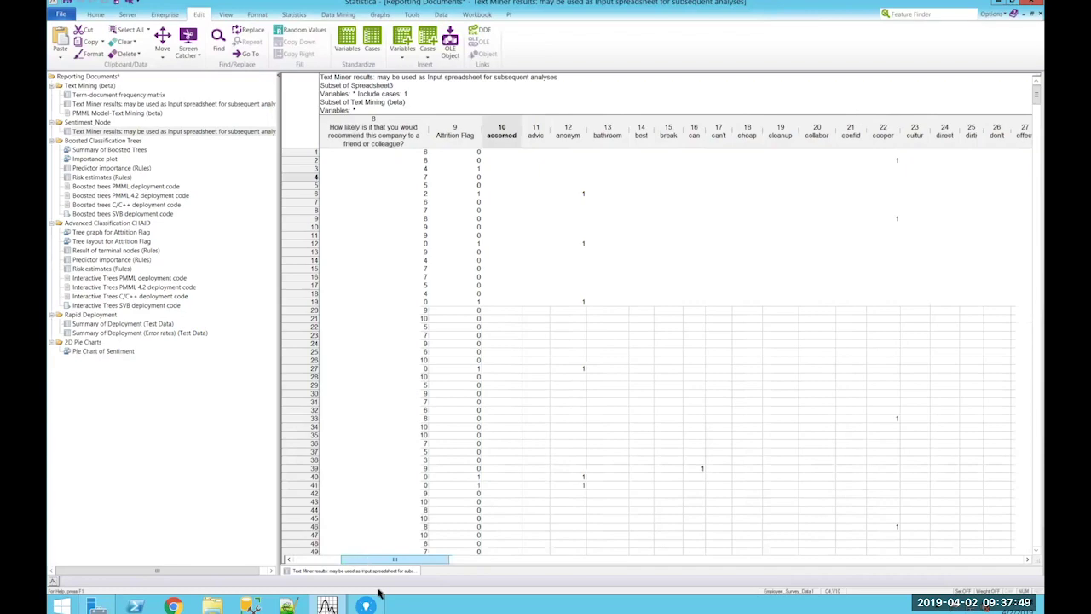
click(385, 563)
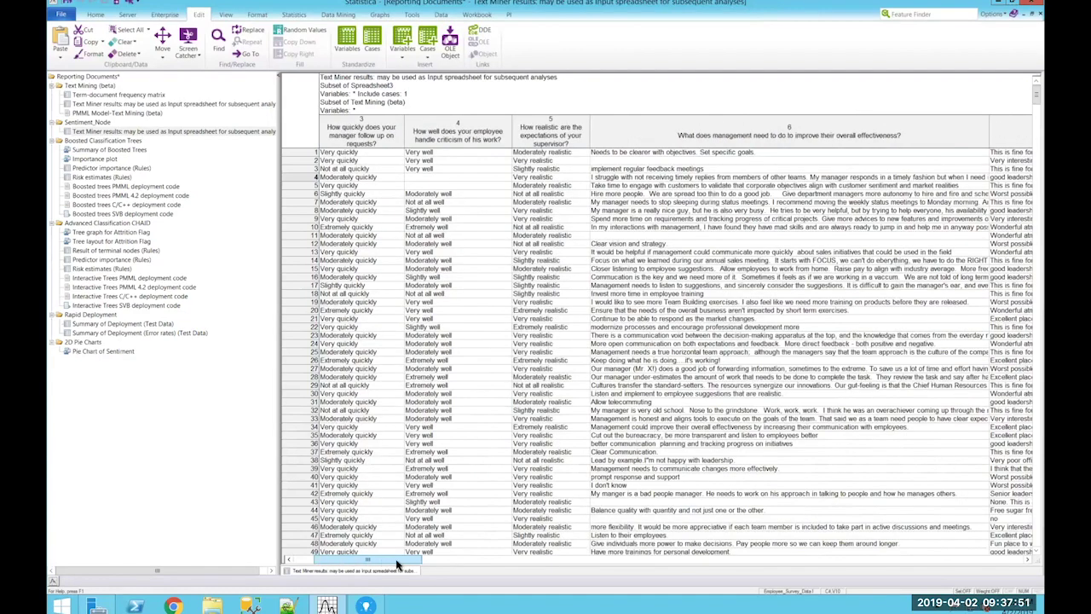
scroll(450, 275, right, 3)
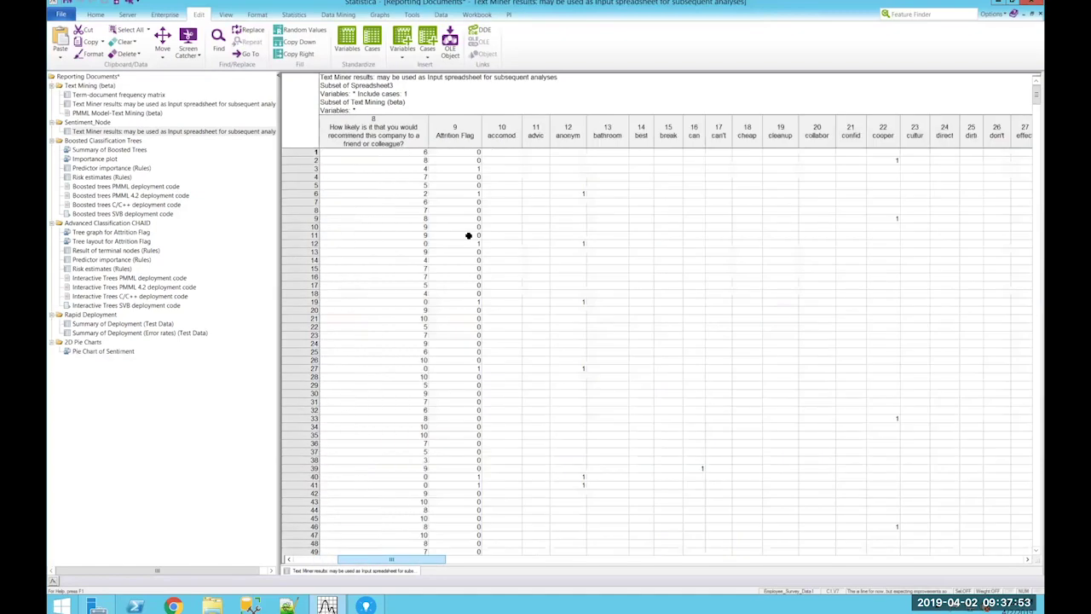
scroll(468, 236, left, 3)
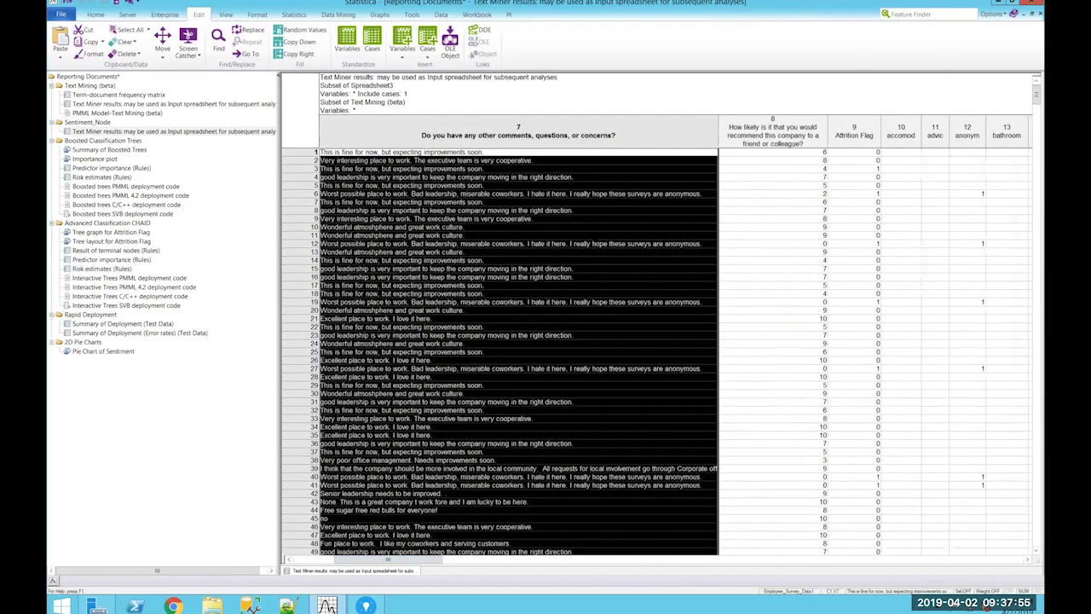
click(953, 195)
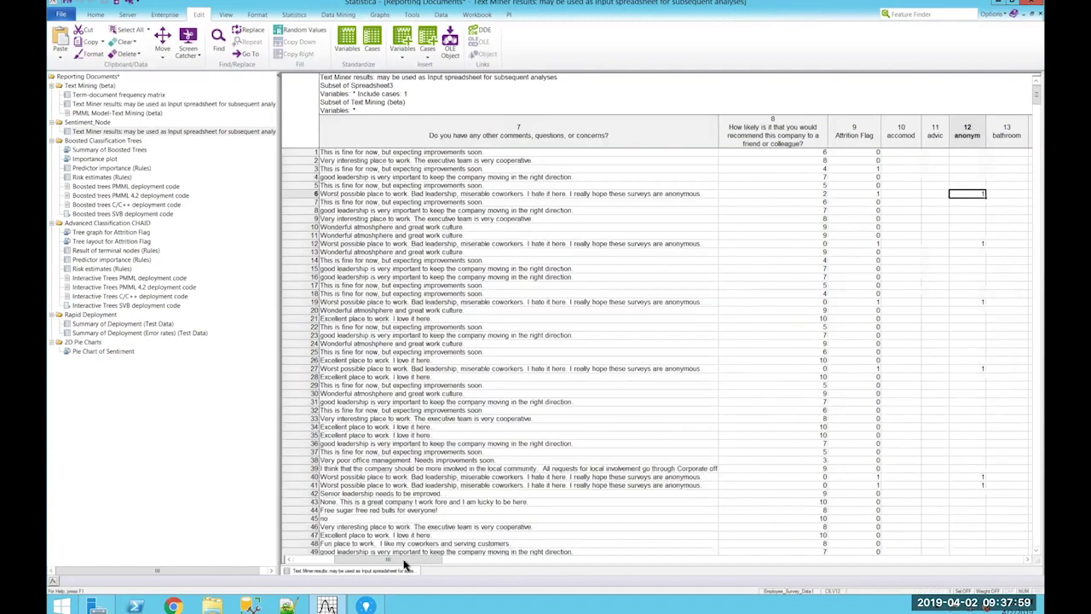
Page right through the term columns to multi-word terms like good leadership and great work culture
click(442, 560)
click(498, 561)
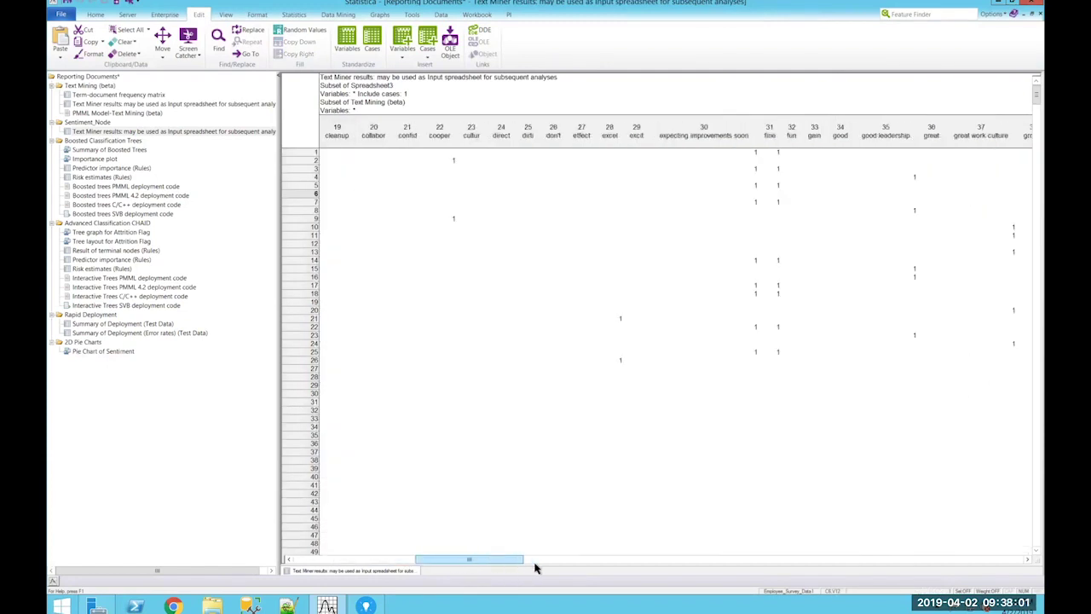
click(631, 561)
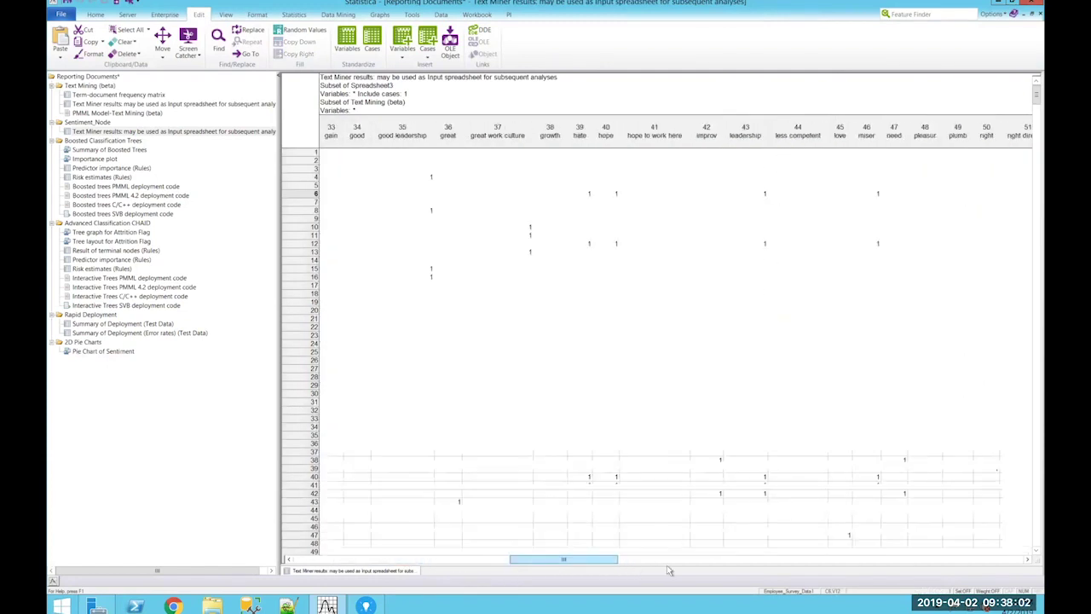
click(752, 560)
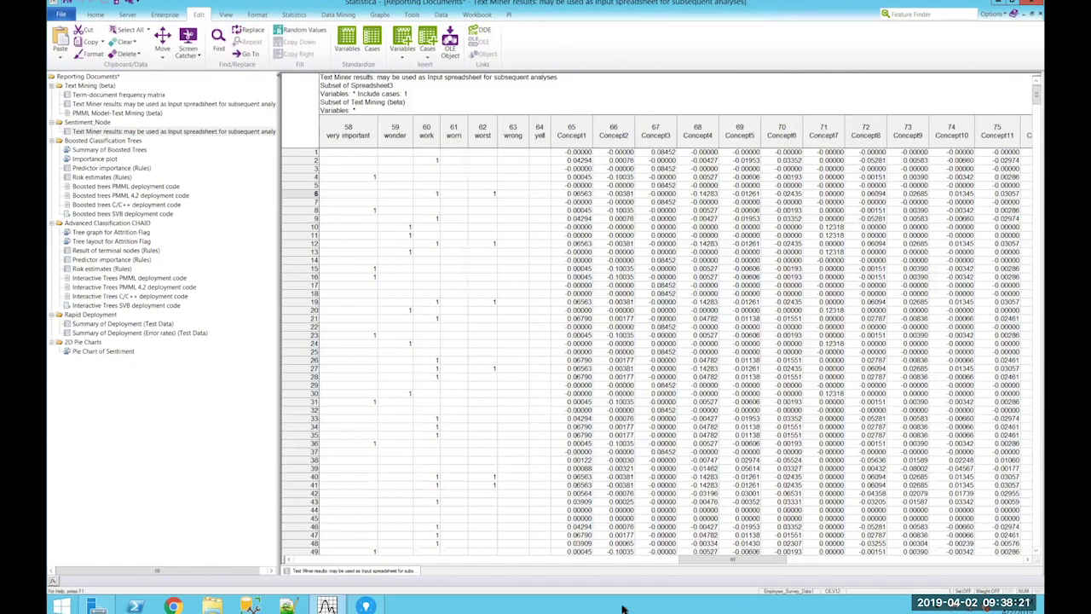
Scroll to the far right to show Concept29–Concept41 and the semantic rating columns 93–108
drag(727, 566, 946, 562)
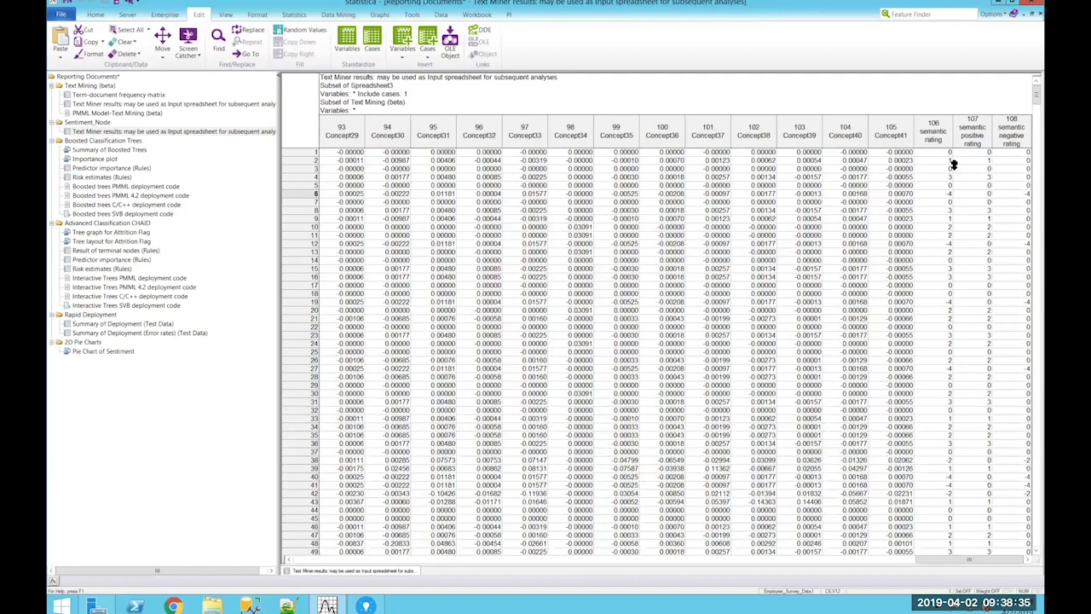
Select the semantic, semantic positive and semantic negative rating columns, then minimize the results sheet
click(939, 120)
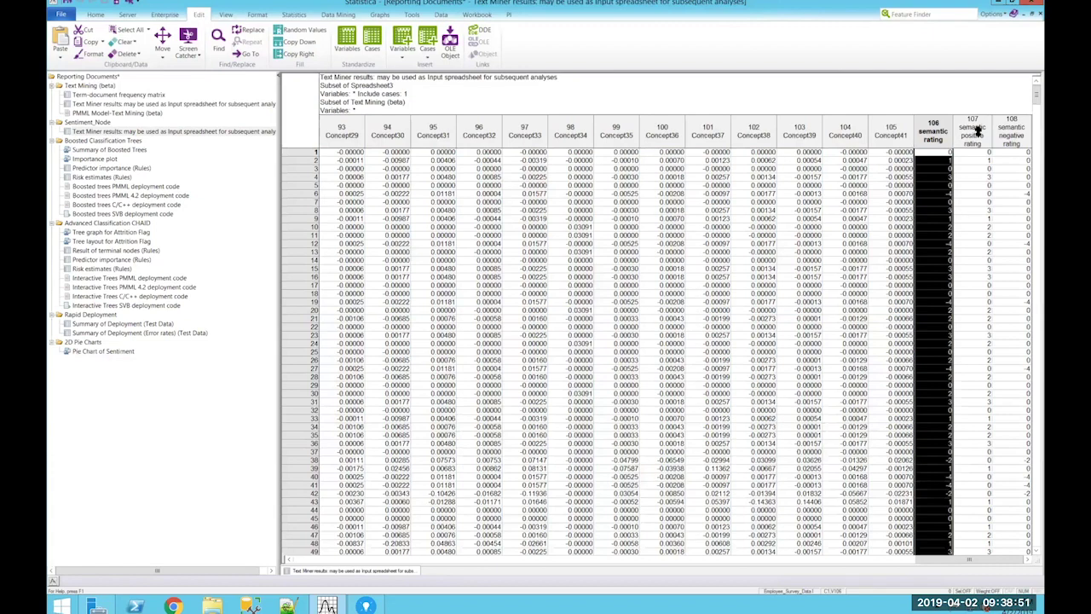
click(977, 129)
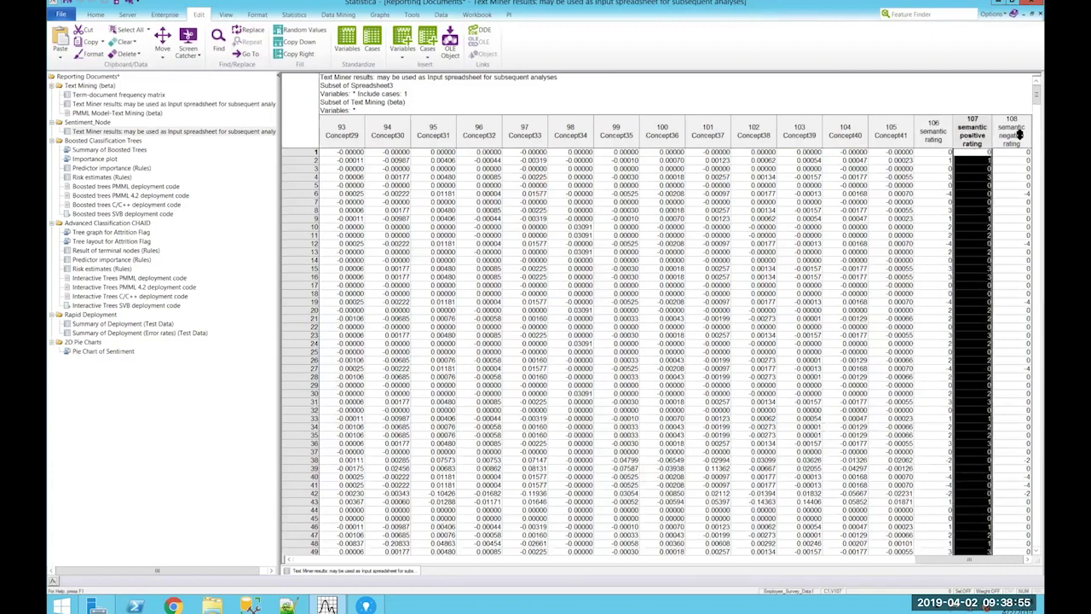
click(1013, 137)
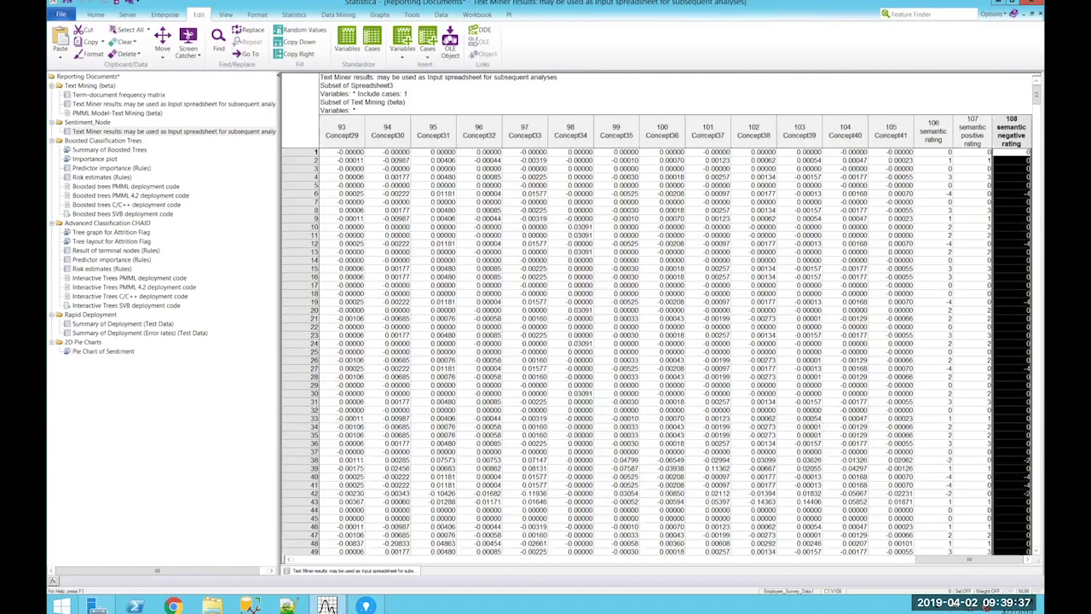
click(1023, 17)
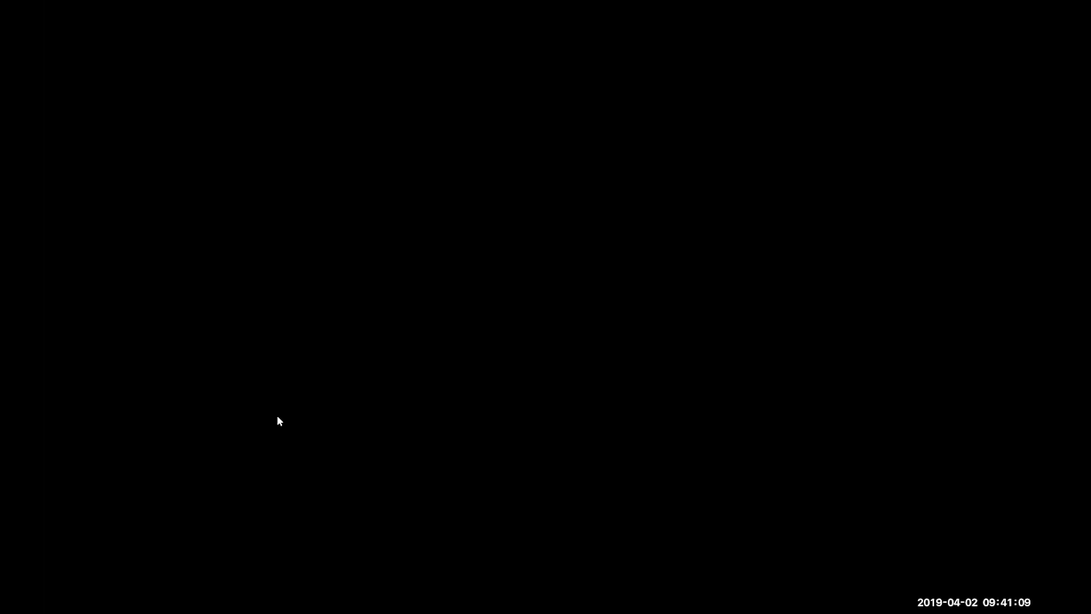
Start the slideshow from the TIBCO Spotfire Session Recordings slide with Shift+F5
key(shift+F5)
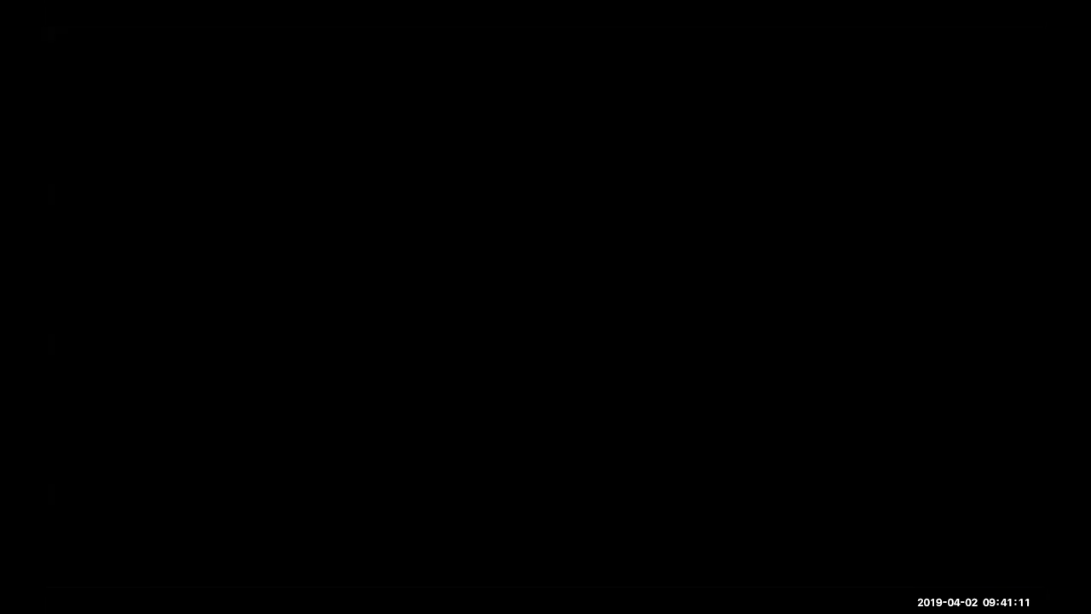